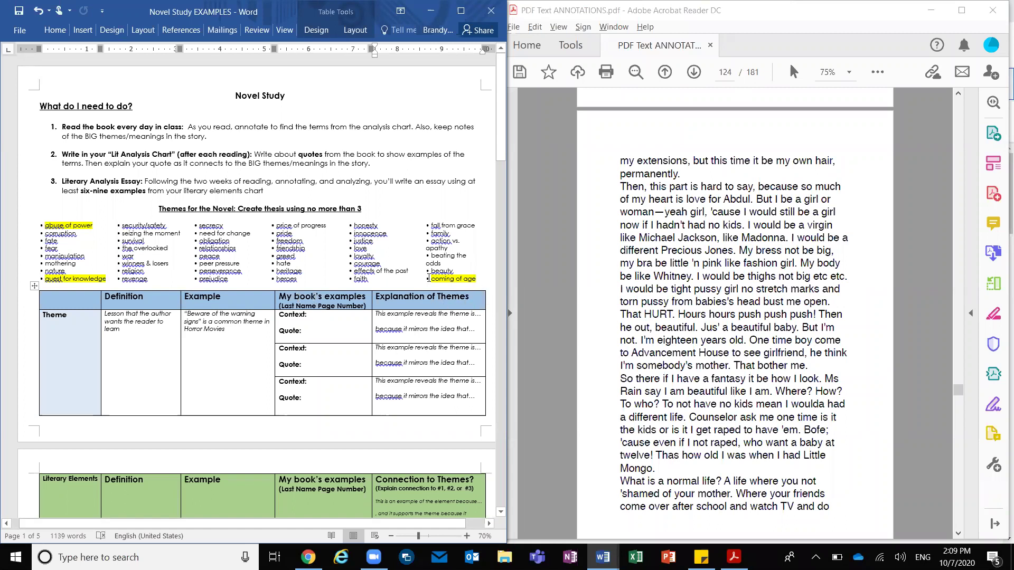
Step: Review the highlighted novel themes and find the Repetition row in the literary elements chart
{"action": "left_click_drag", "start_coordinate": [429, 278], "coordinate": [479, 280]}
{"action": "left_click", "coordinate": [480, 283]}
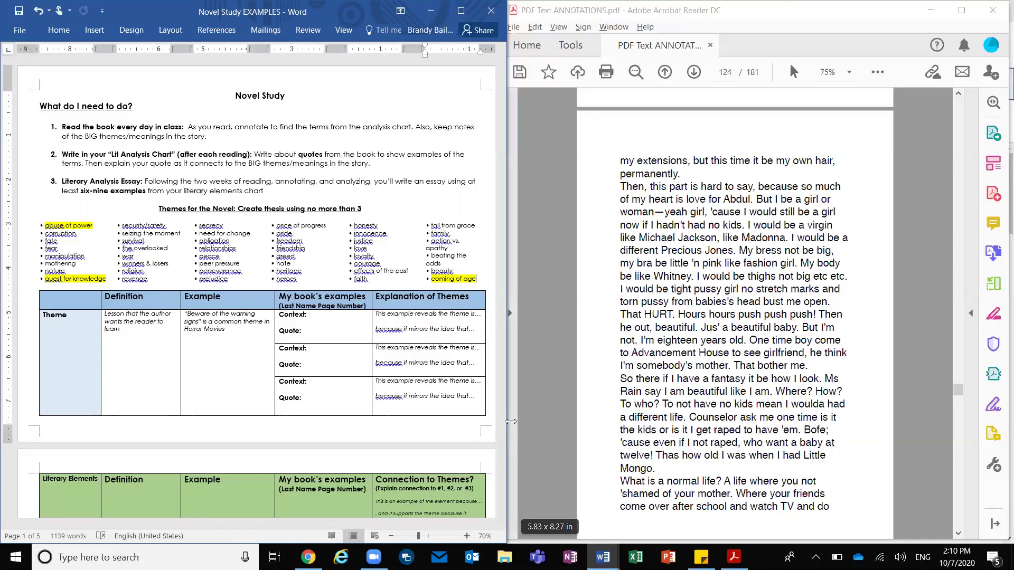
{"action": "scroll", "coordinate": [238, 439], "scroll_direction": "down", "scroll_amount": 10}
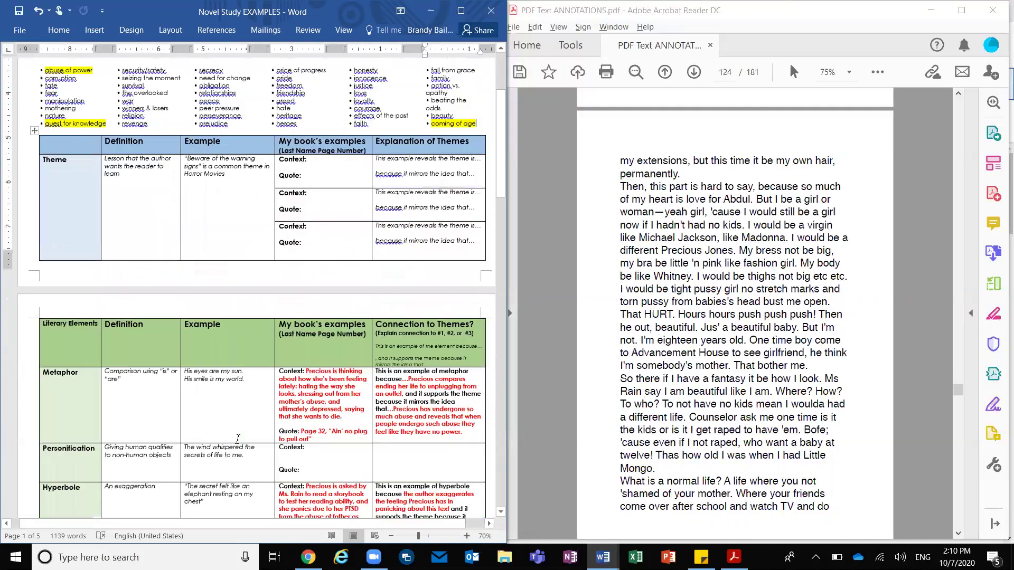
{"action": "scroll", "coordinate": [237, 439], "scroll_direction": "down", "scroll_amount": 12}
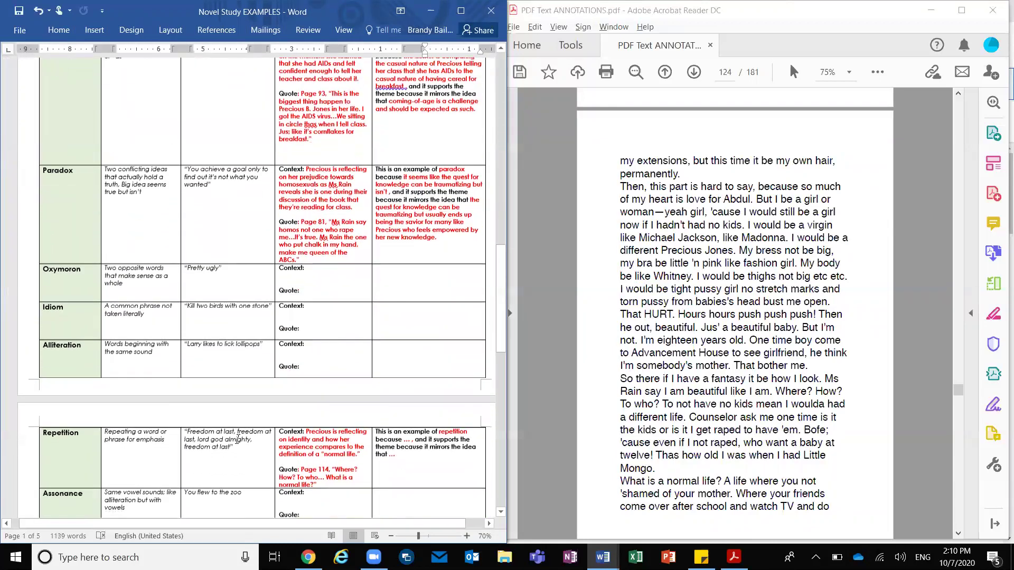
{"action": "scroll", "coordinate": [238, 439], "scroll_direction": "down", "scroll_amount": 3}
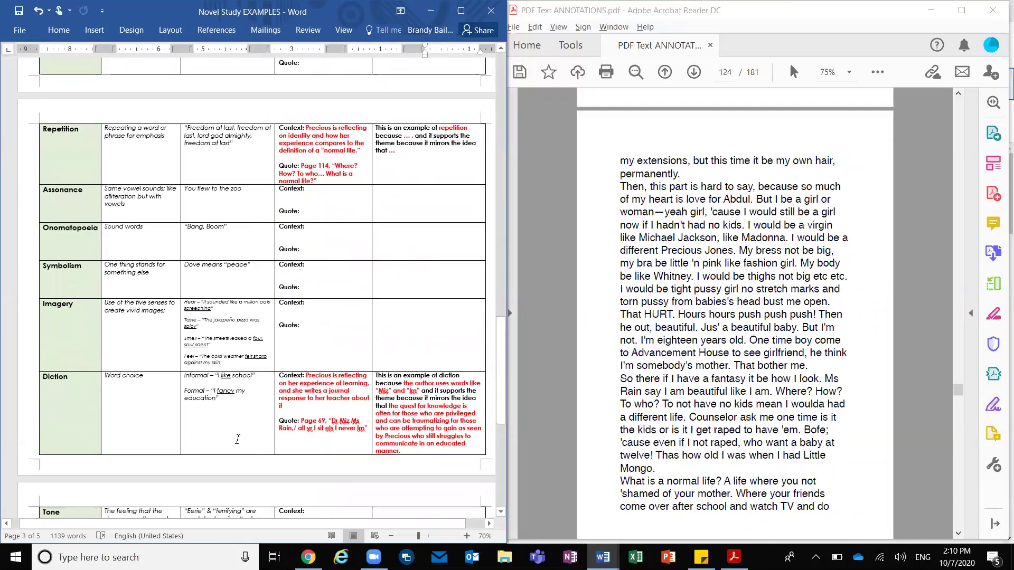
{"action": "scroll", "coordinate": [445, 449], "scroll_direction": "up", "scroll_amount": 1}
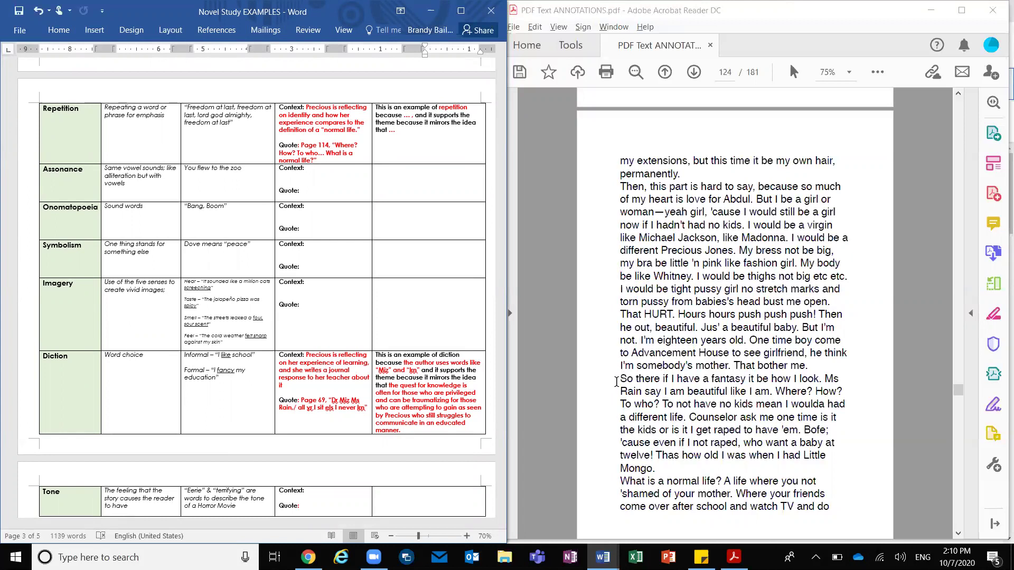
Step: In the Acrobat PDF, highlight "Where? How? To who?" and "What is a normal life?" in the passage
{"action": "left_click_drag", "start_coordinate": [617, 381], "coordinate": [728, 381]}
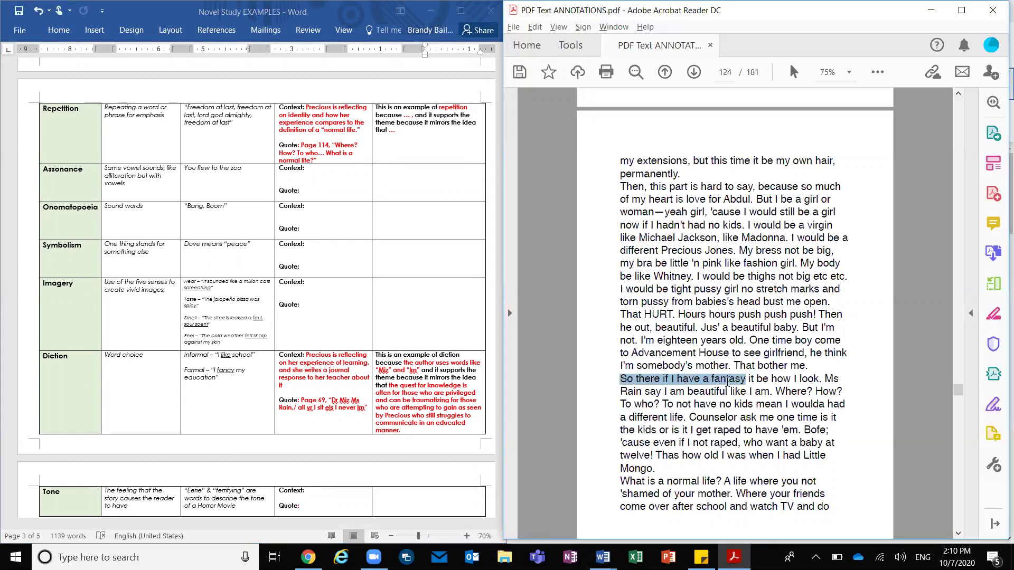
{"action": "left_click_drag", "start_coordinate": [728, 381], "coordinate": [661, 405]}
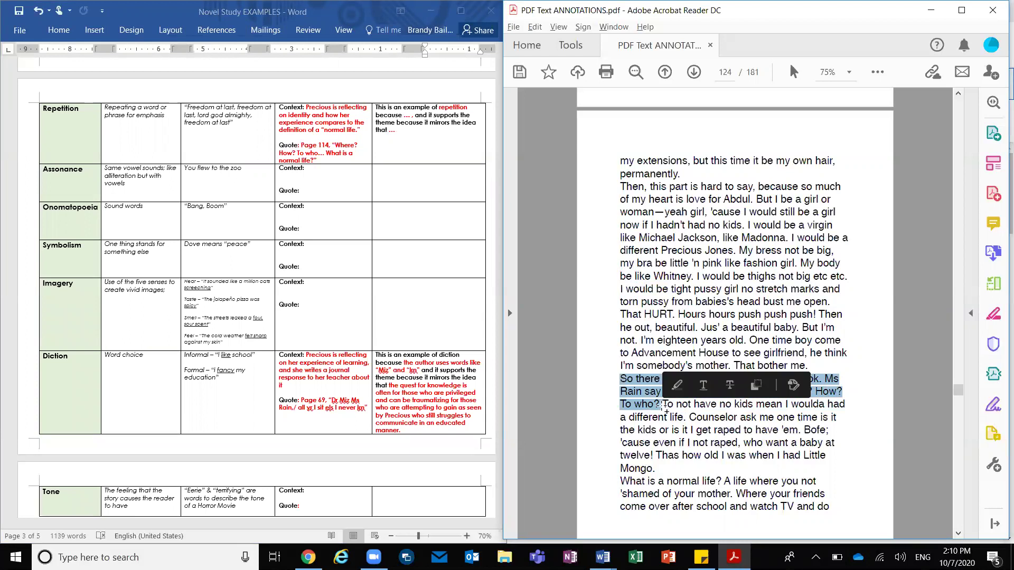
{"action": "left_click", "coordinate": [731, 437]}
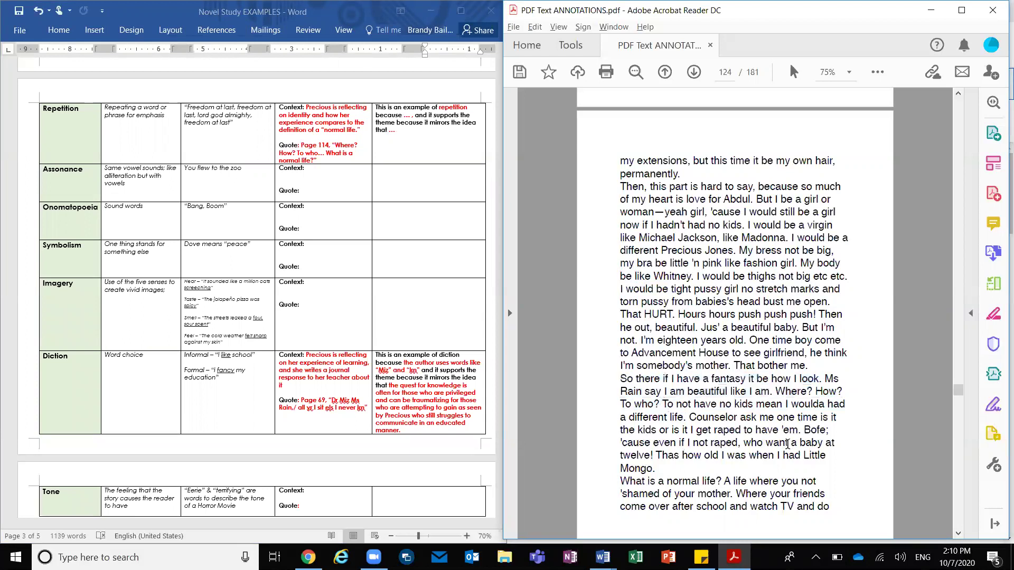
{"action": "left_click_drag", "start_coordinate": [775, 392], "coordinate": [662, 404]}
{"action": "left_click", "coordinate": [675, 372]}
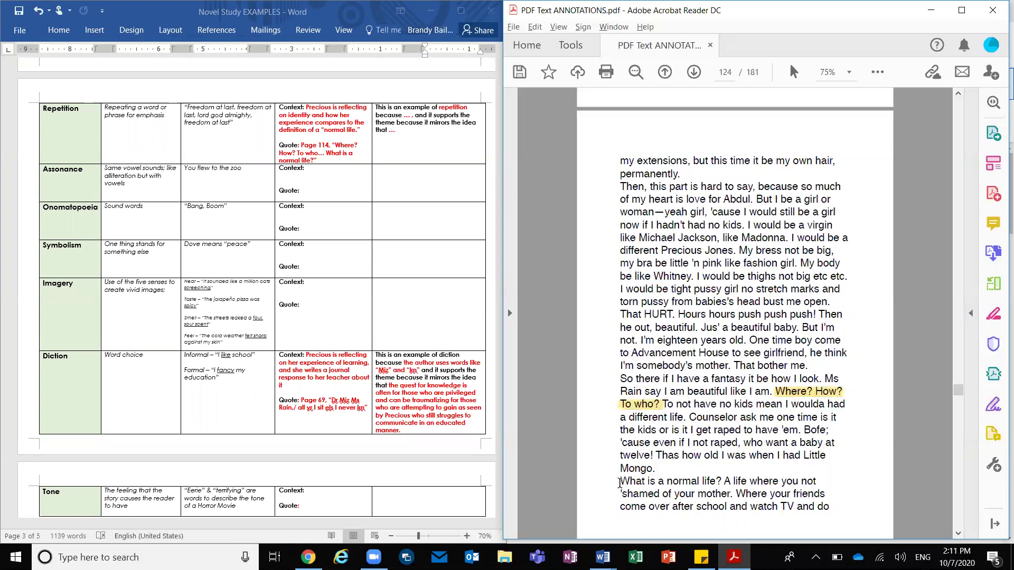
{"action": "left_click_drag", "start_coordinate": [620, 483], "coordinate": [726, 485]}
{"action": "left_click", "coordinate": [736, 460]}
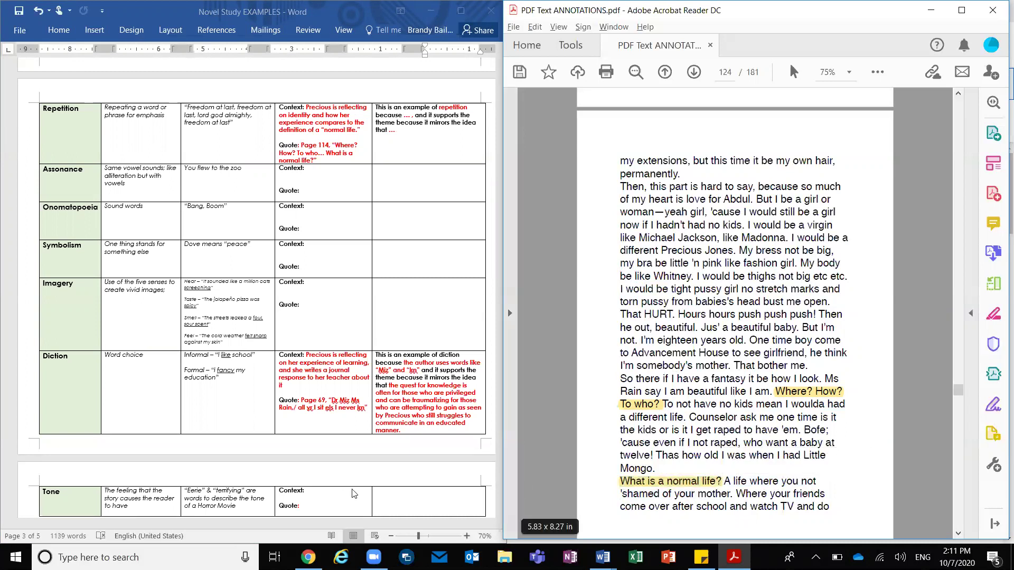
Step: In the Word chart, examine the Repetition row's page 114 quote, its ellipsis, and the context sentence
{"action": "scroll", "coordinate": [222, 446], "scroll_direction": "down", "scroll_amount": 3}
{"action": "scroll", "coordinate": [222, 445], "scroll_direction": "up", "scroll_amount": 3}
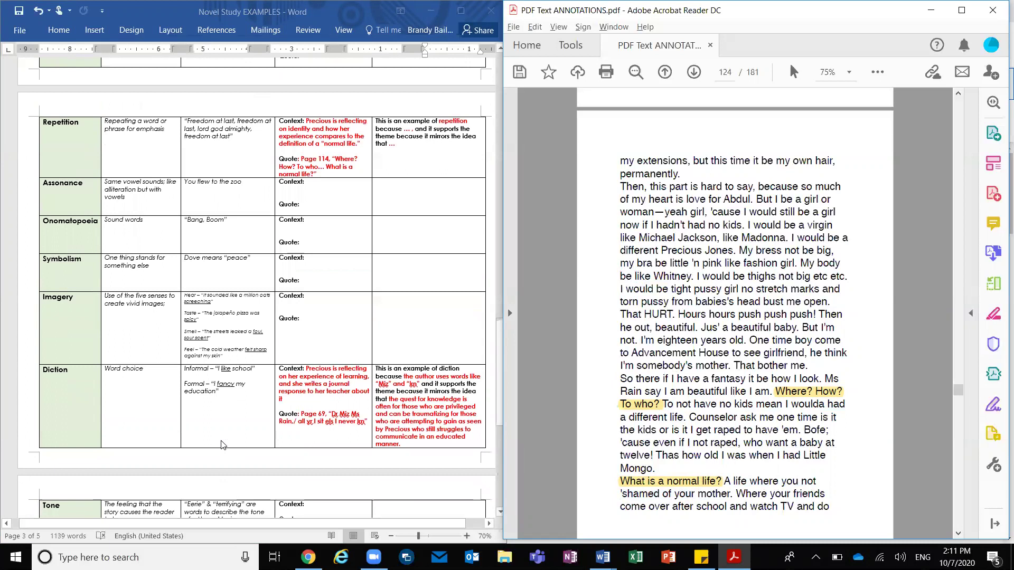
{"action": "scroll", "coordinate": [222, 445], "scroll_direction": "up", "scroll_amount": 1}
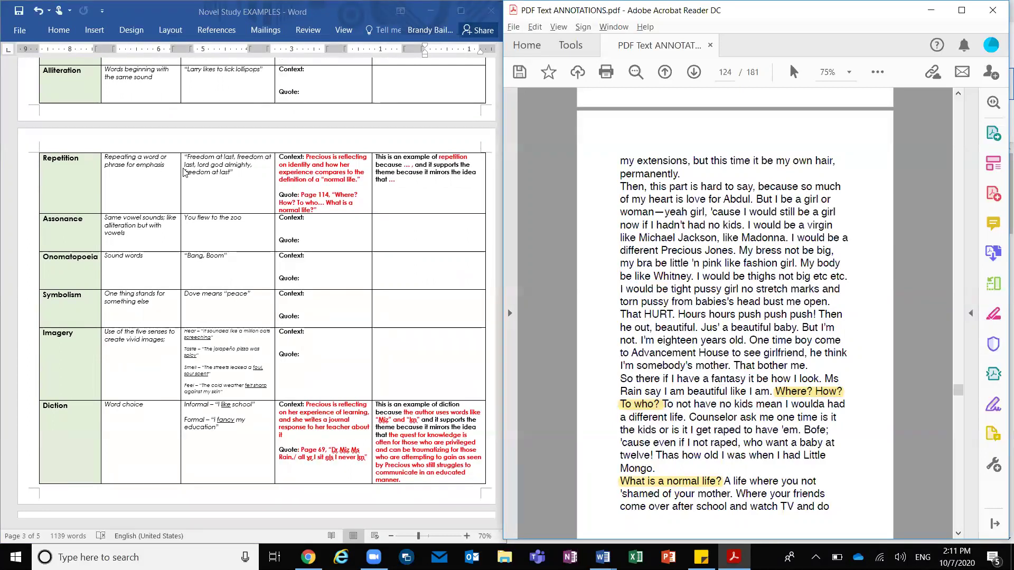
{"action": "left_click", "coordinate": [312, 200]}
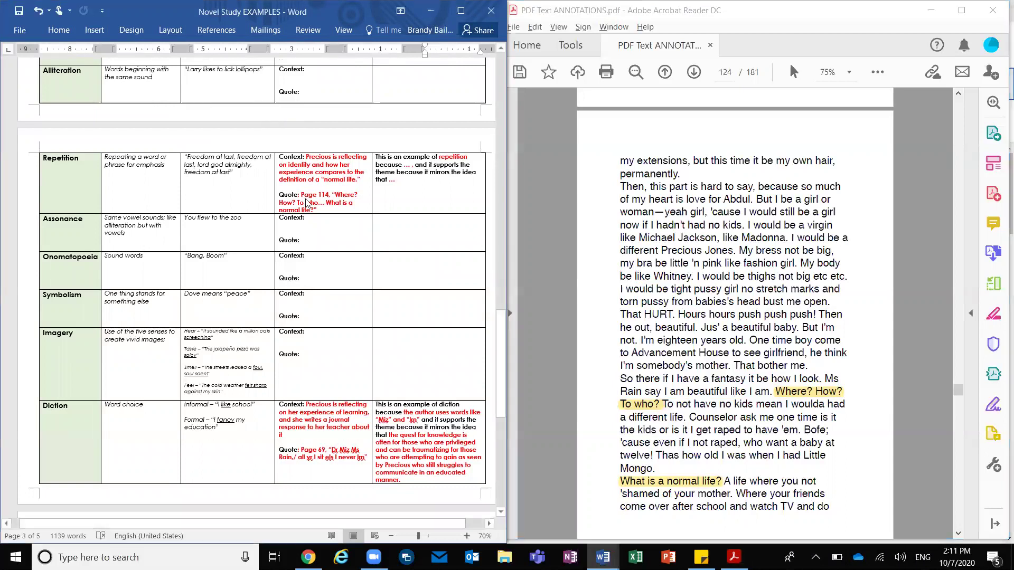
{"action": "left_click", "coordinate": [301, 196]}
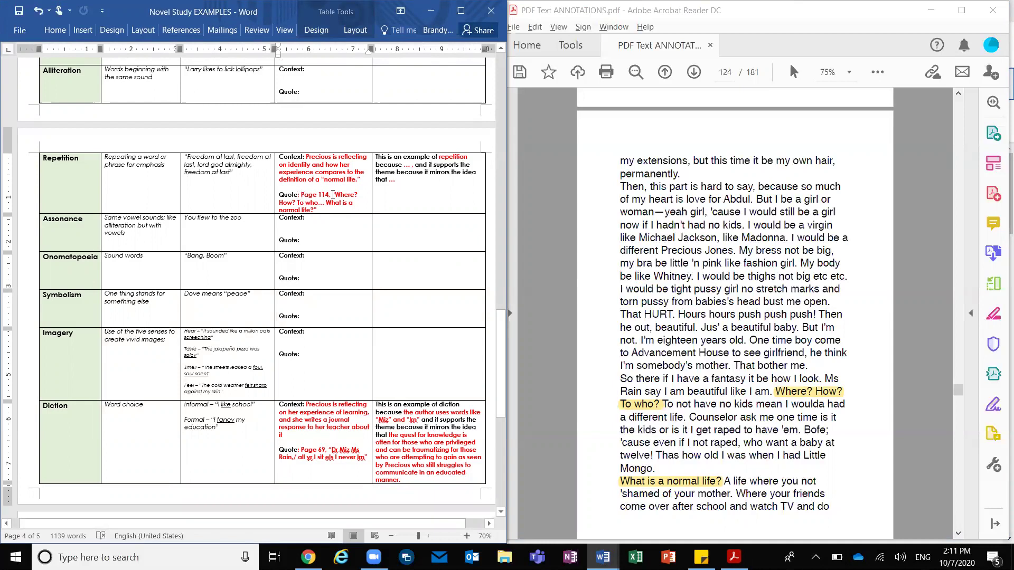
{"action": "mouse_move", "coordinate": [333, 194]}
{"action": "left_mouse_down"}
{"action": "mouse_move", "coordinate": [349, 195]}
{"action": "mouse_move", "coordinate": [312, 204]}
{"action": "mouse_move", "coordinate": [320, 203]}
{"action": "left_mouse_up"}
{"action": "double_click", "coordinate": [323, 204]}
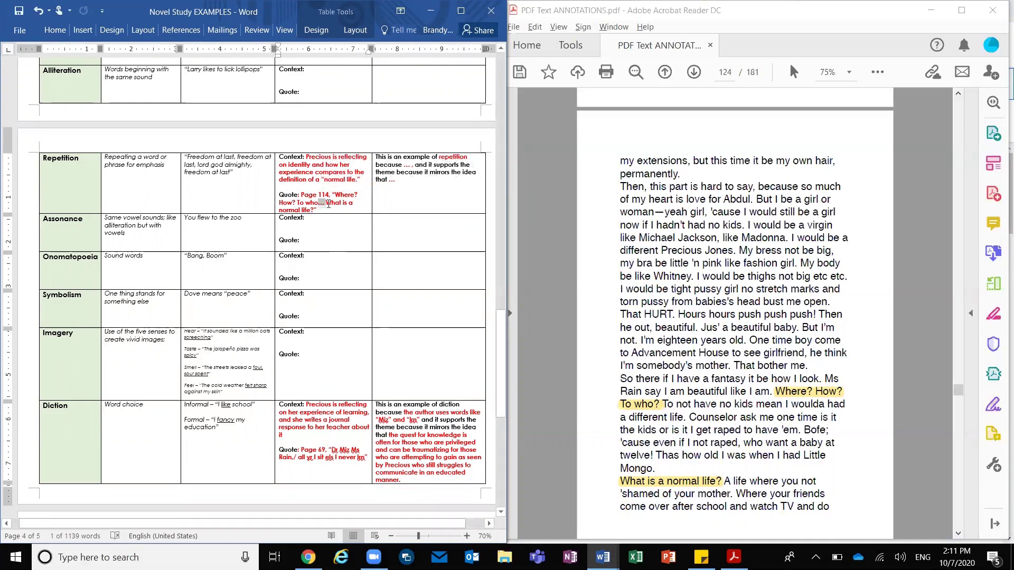
{"action": "left_click_drag", "start_coordinate": [328, 204], "coordinate": [317, 211]}
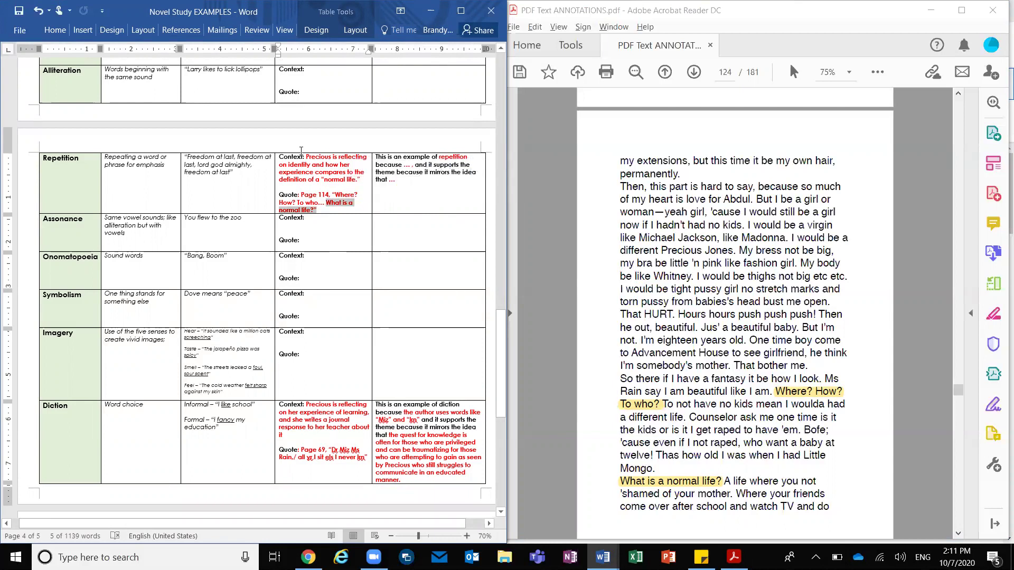
{"action": "left_click", "coordinate": [317, 157]}
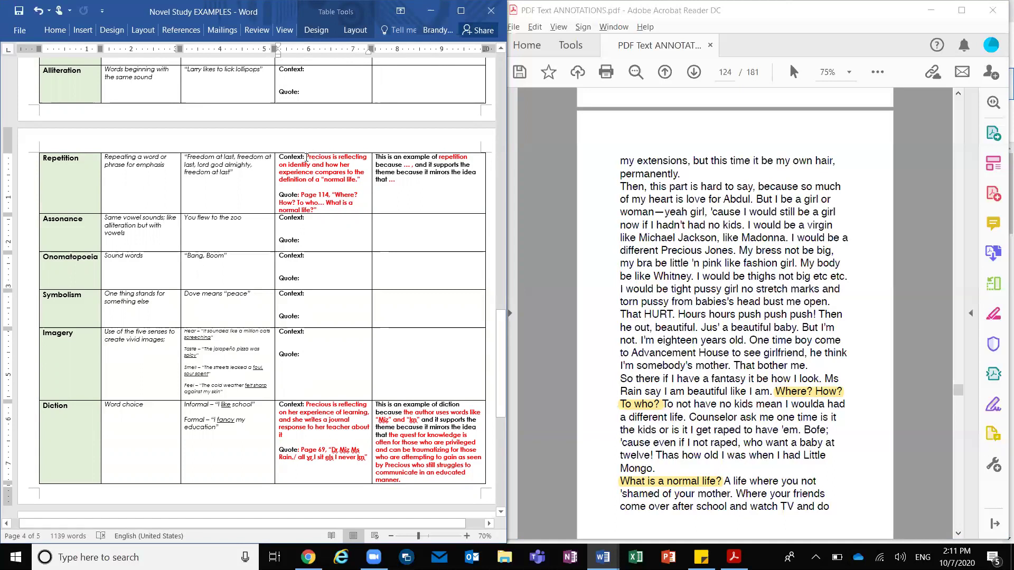
{"action": "mouse_move", "coordinate": [307, 157]}
{"action": "left_mouse_down"}
{"action": "mouse_move", "coordinate": [369, 158]}
{"action": "mouse_move", "coordinate": [313, 168]}
{"action": "left_mouse_up"}
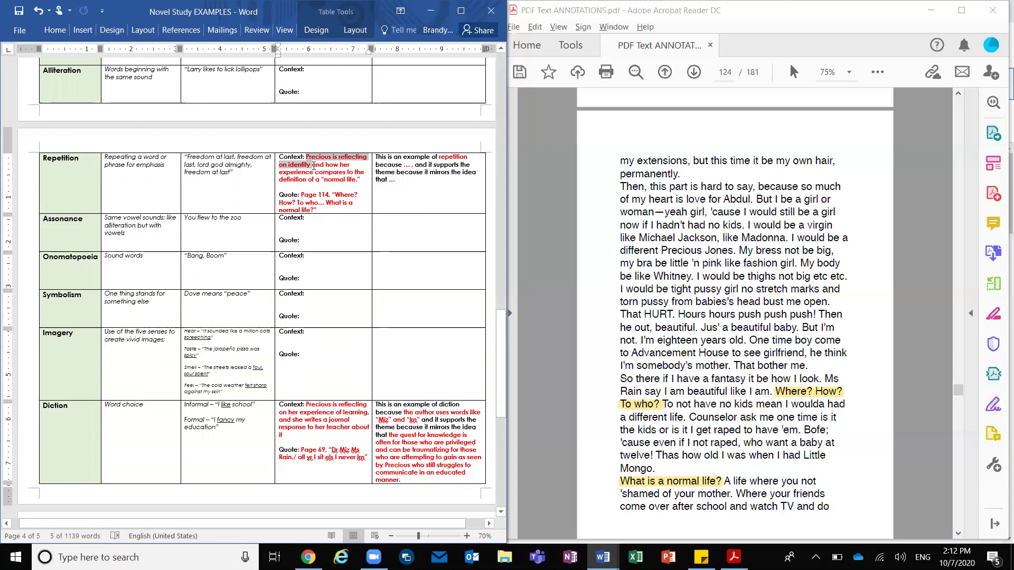
{"action": "left_click_drag", "start_coordinate": [313, 165], "coordinate": [364, 180]}
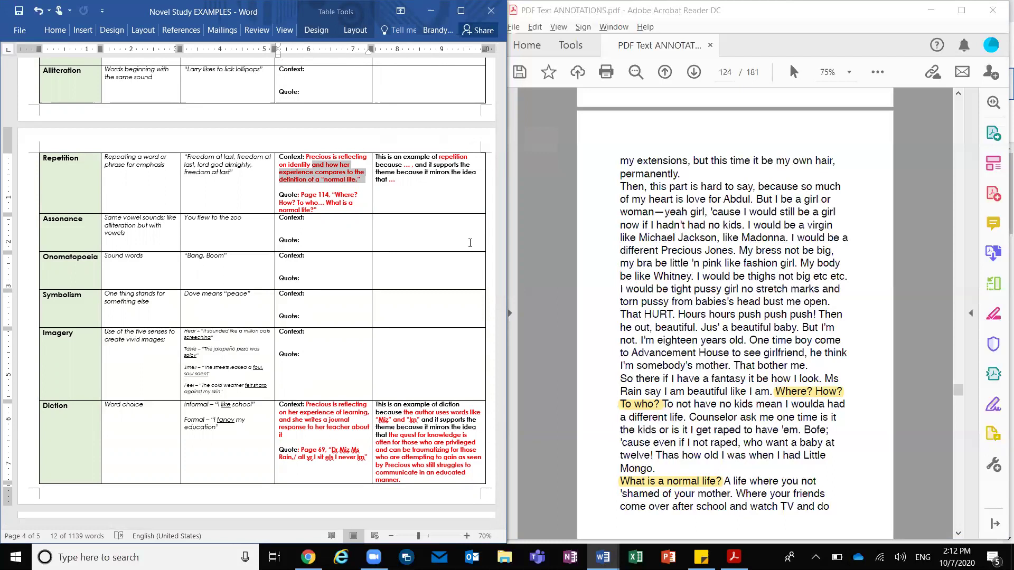
Step: Compare the Repetition row's unfinished theme connection with the sentence starter in the Connection to Themes header
{"action": "left_click", "coordinate": [405, 189]}
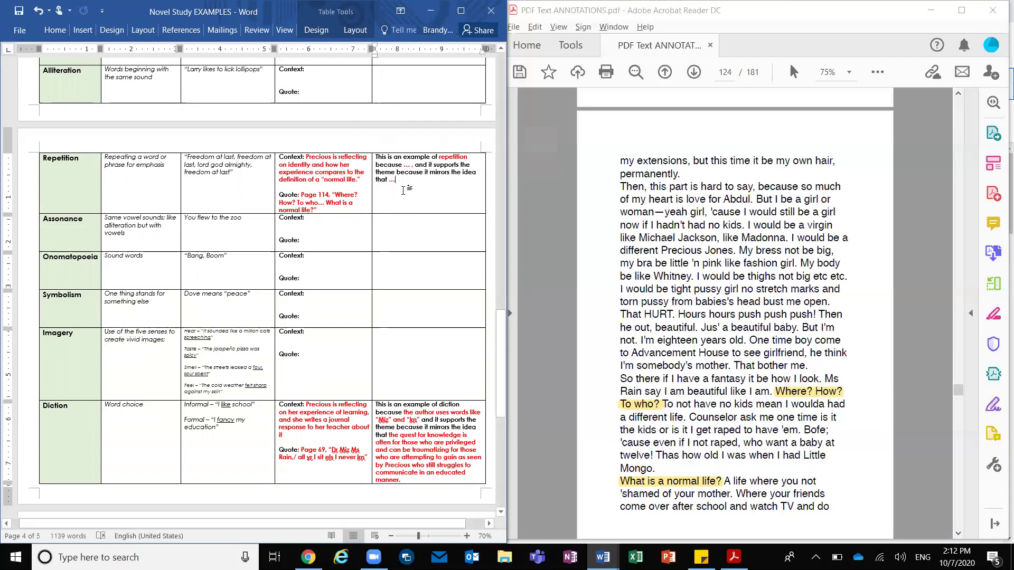
{"action": "scroll", "coordinate": [420, 197], "scroll_direction": "up", "scroll_amount": 10}
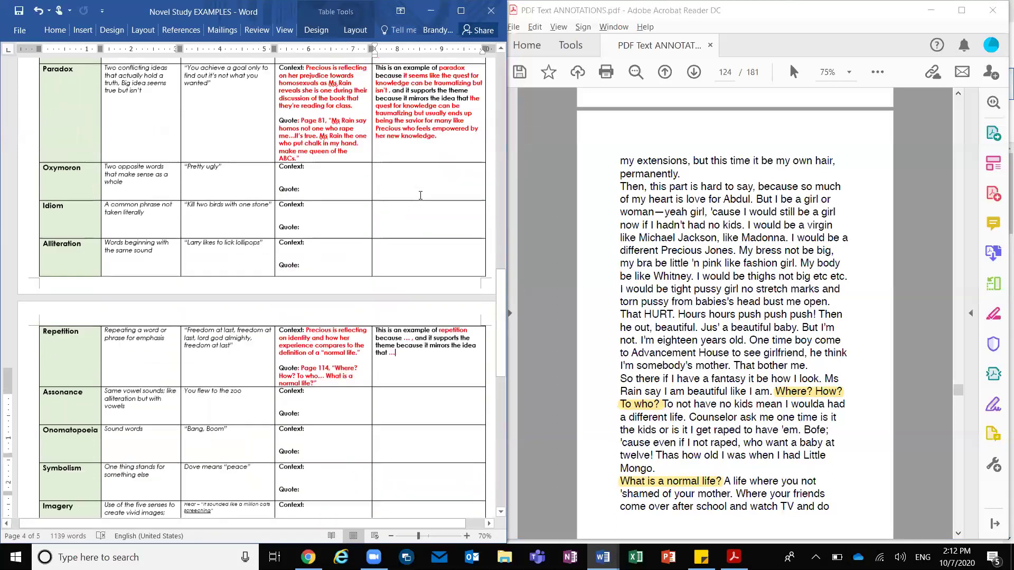
{"action": "scroll", "coordinate": [420, 199], "scroll_direction": "up", "scroll_amount": 4}
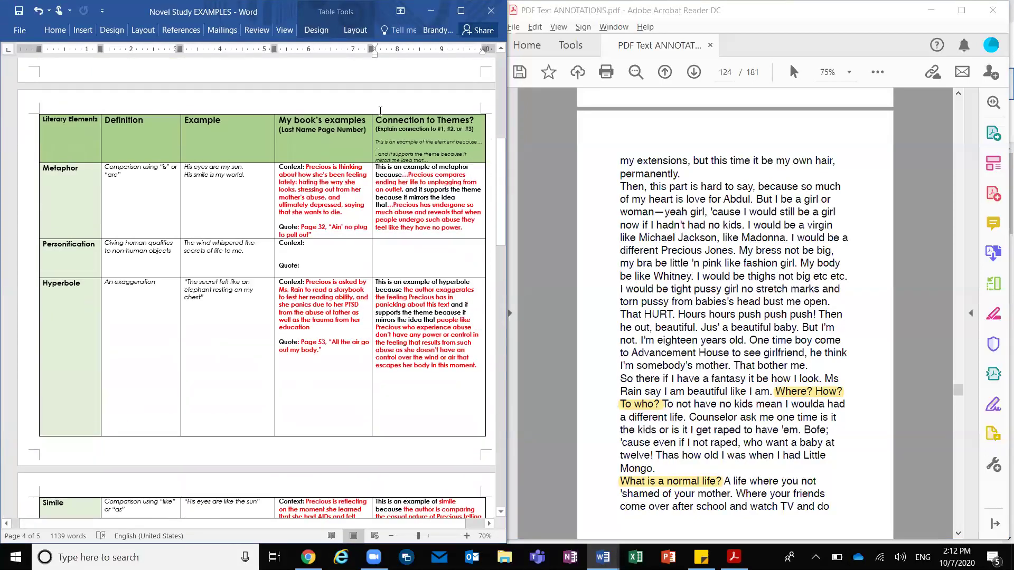
{"action": "left_click", "coordinate": [377, 144]}
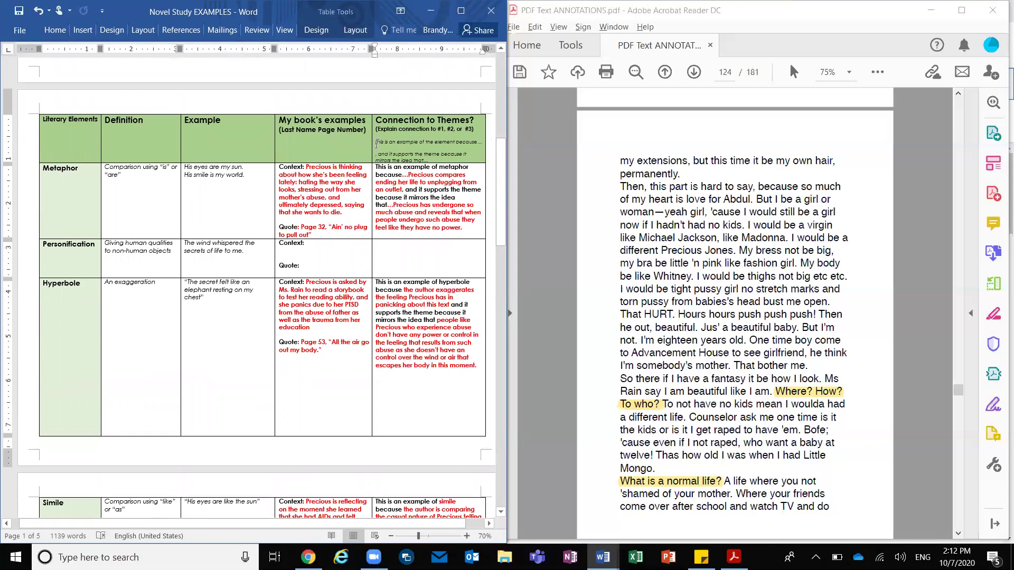
{"action": "scroll", "coordinate": [416, 244], "scroll_direction": "down", "scroll_amount": 10}
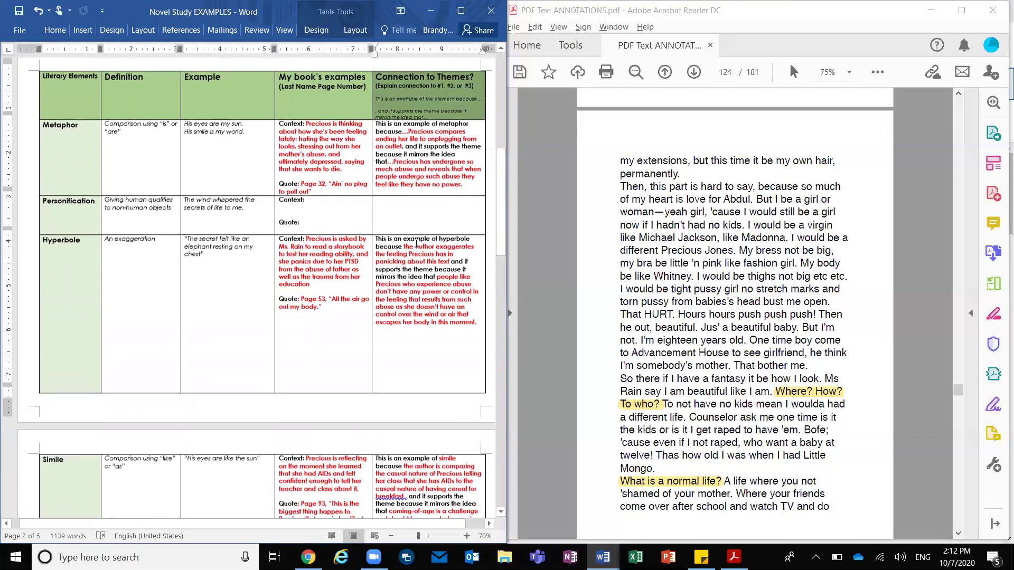
{"action": "scroll", "coordinate": [416, 244], "scroll_direction": "down", "scroll_amount": 10}
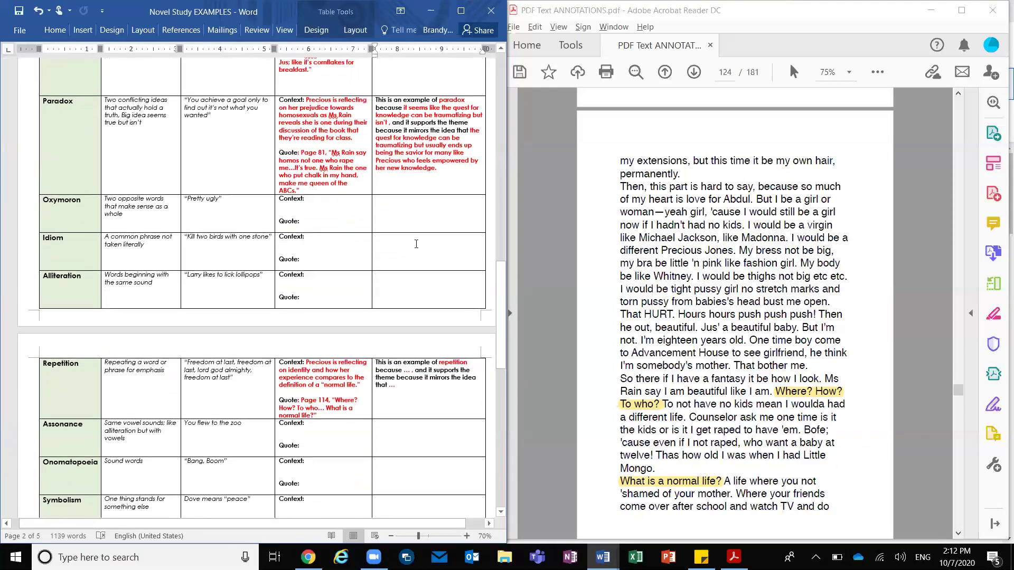
{"action": "scroll", "coordinate": [416, 244], "scroll_direction": "down", "scroll_amount": 4}
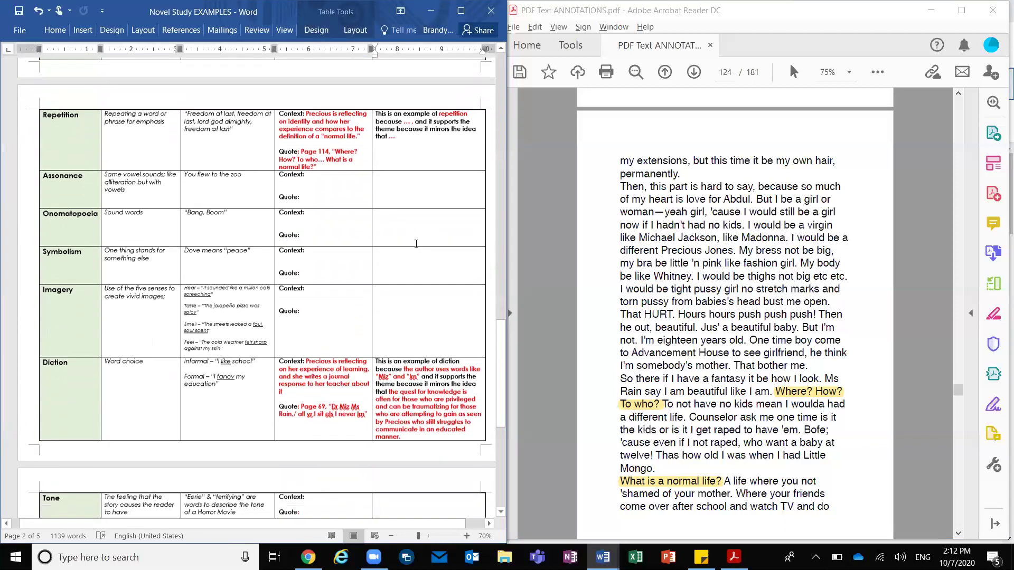
Step: In the Repetition row's theme connection, replace the first ellipsis with "the author repeats the sentence structure or syntax with questions"
{"action": "left_click", "coordinate": [391, 100]}
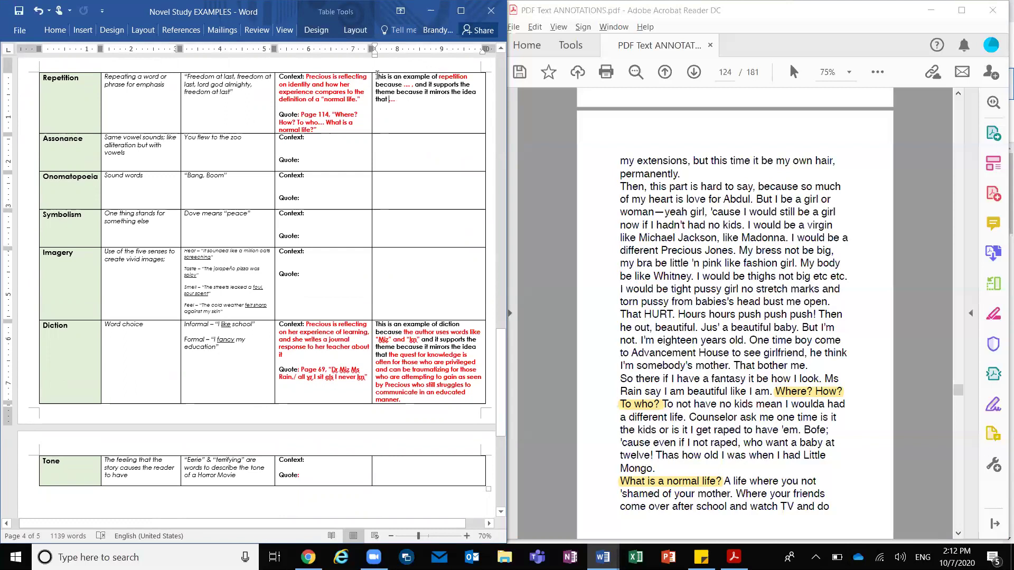
{"action": "double_click", "coordinate": [406, 84]}
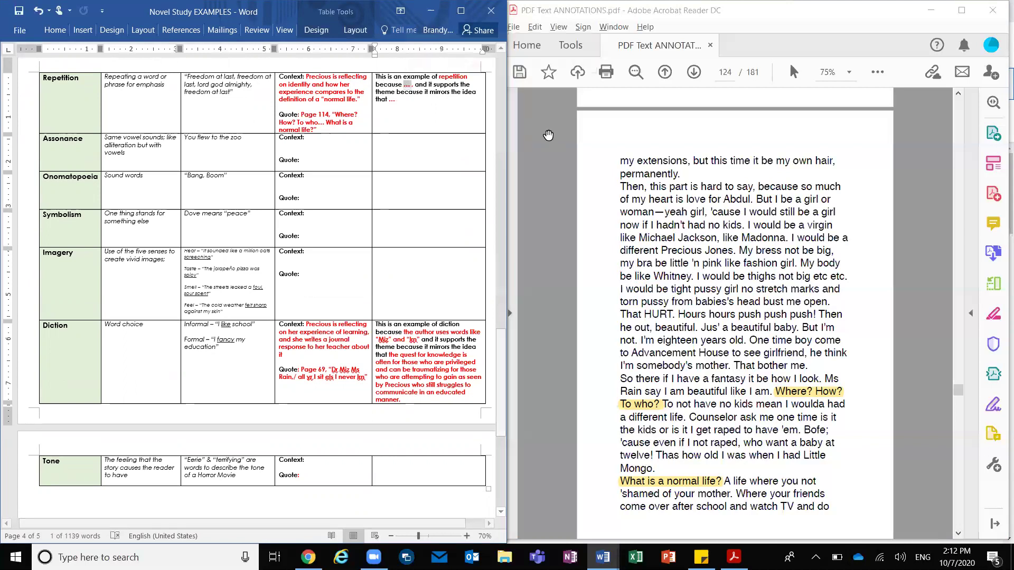
{"action": "type", "text": "the author"}
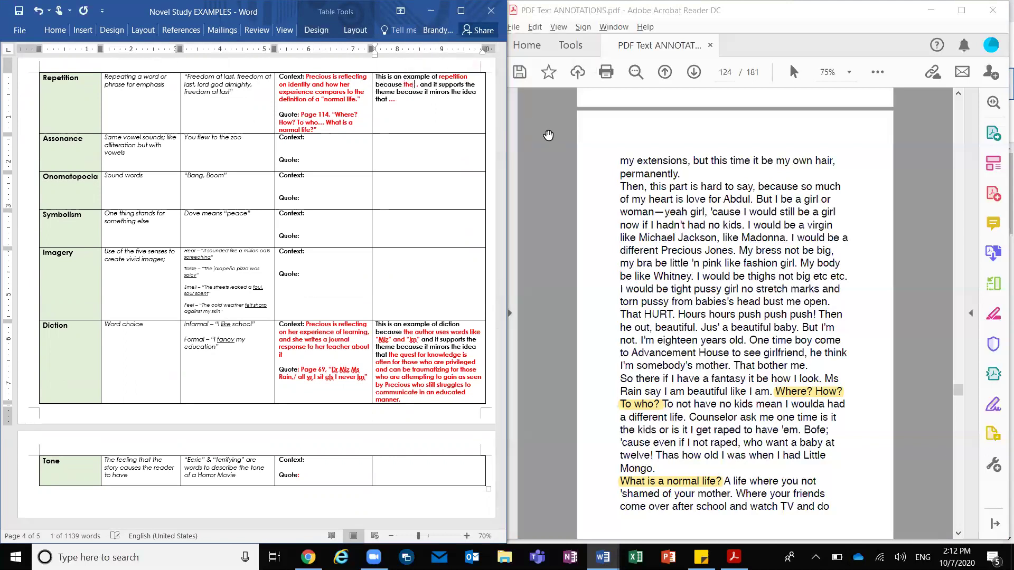
{"action": "type", "text": " repeats"}
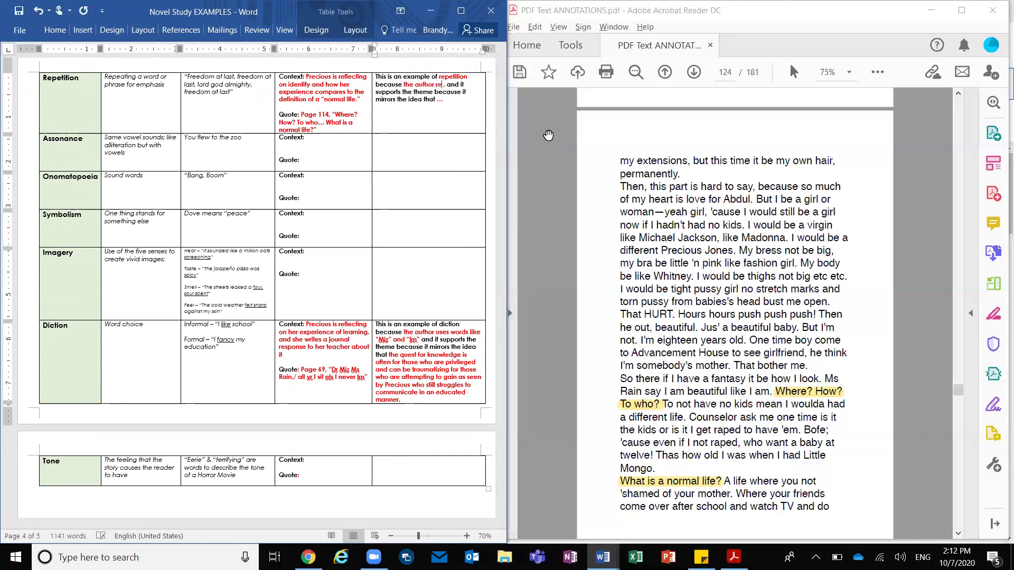
{"action": "type", "text": " the setn"}
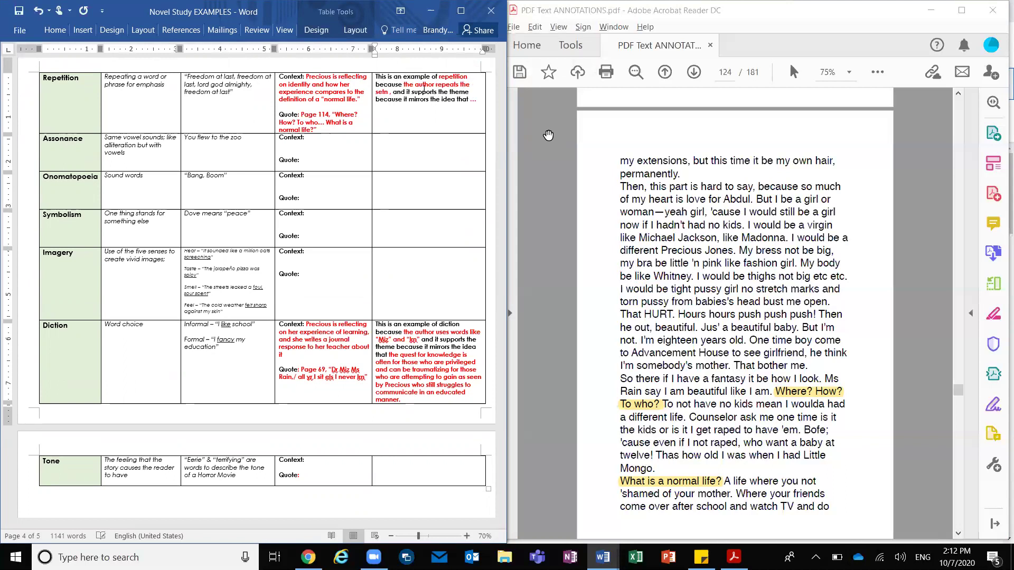
{"action": "key", "text": "BackSpace"}
{"action": "key", "text": "BackSpace"}
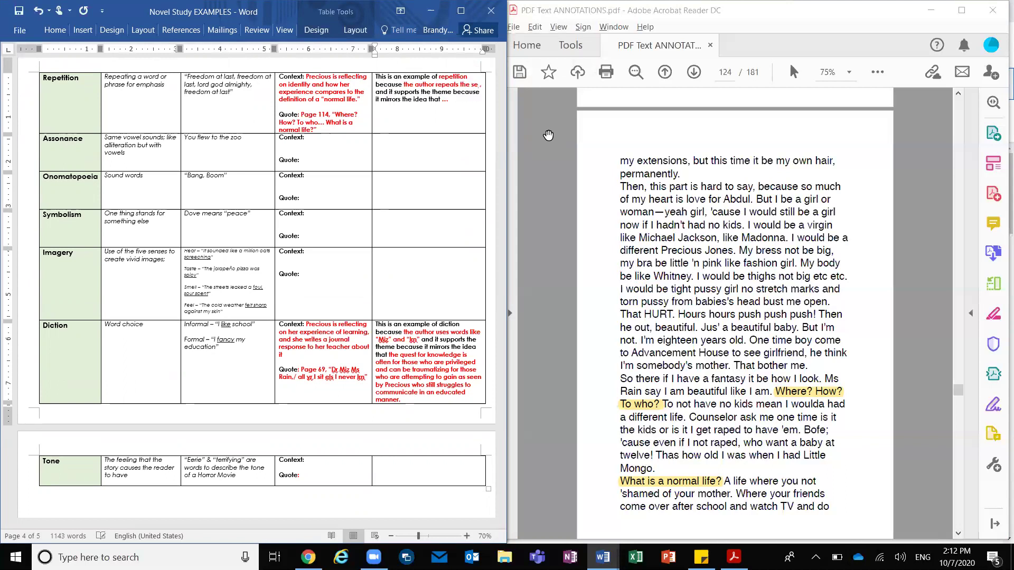
{"action": "type", "text": "ntence stru"}
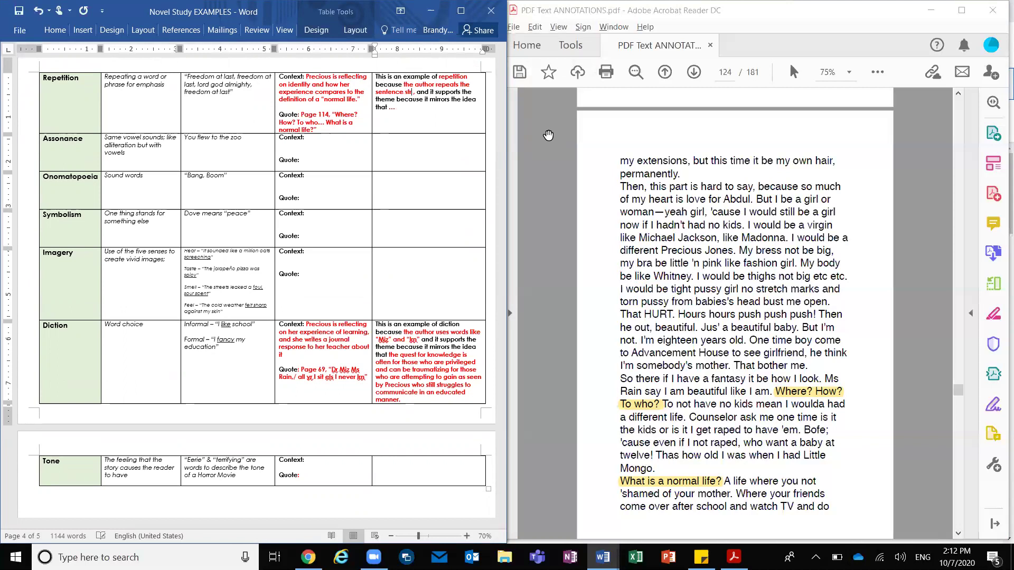
{"action": "type", "text": "cture"}
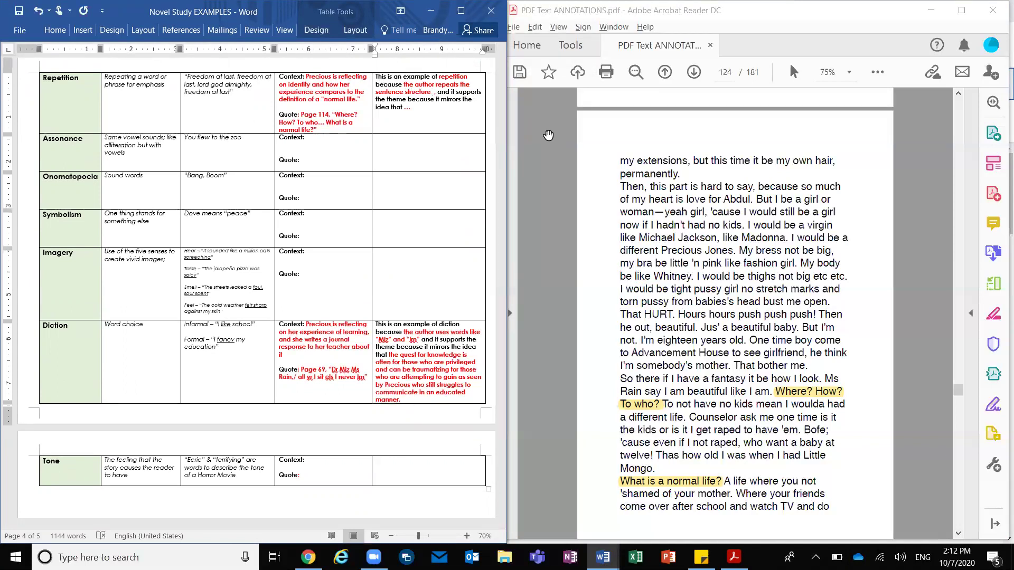
{"action": "type", "text": " or syn"}
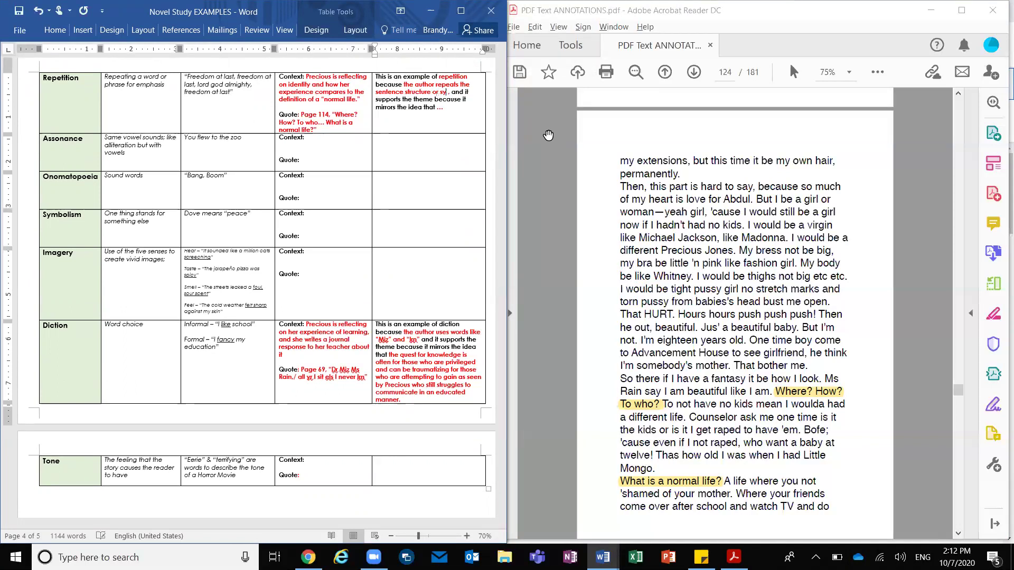
{"action": "type", "text": "tax with "}
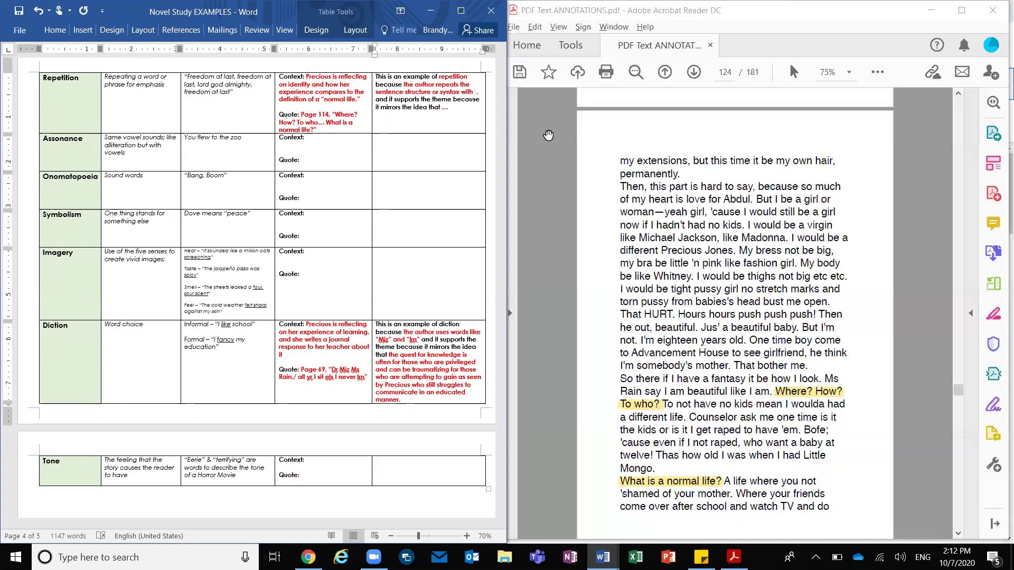
{"action": "type", "text": "questions"}
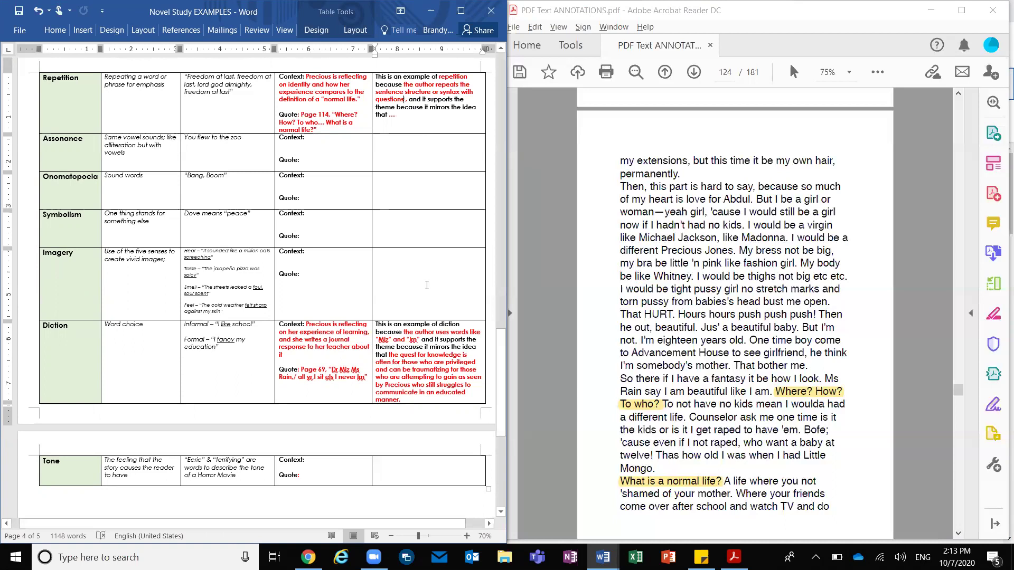
Step: Review the Simile row's theme connection, focusing on the clause about coming-of-age being a challenge
{"action": "scroll", "coordinate": [427, 285], "scroll_direction": "up", "scroll_amount": 3}
{"action": "scroll", "coordinate": [426, 285], "scroll_direction": "up", "scroll_amount": 5}
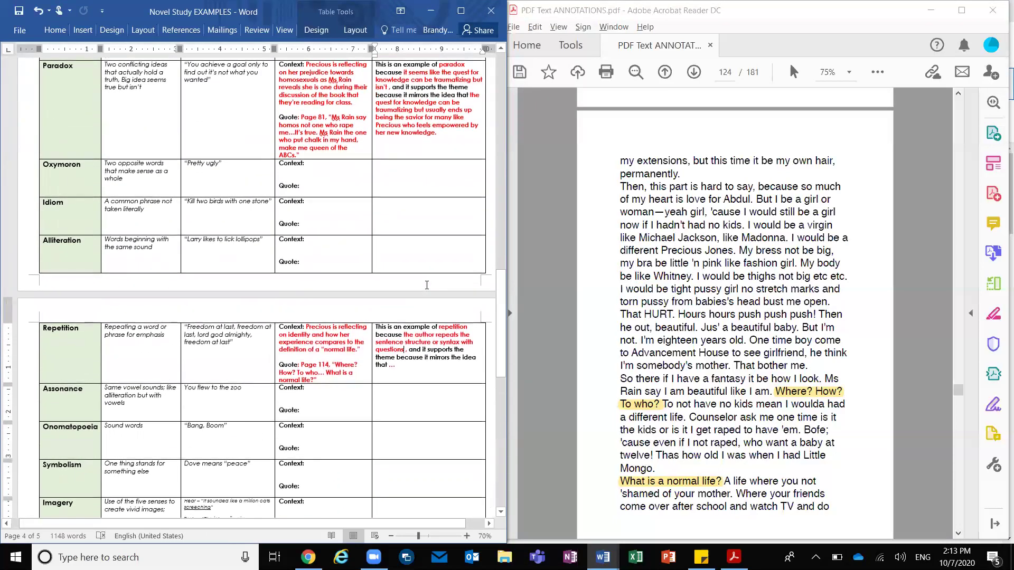
{"action": "scroll", "coordinate": [426, 285], "scroll_direction": "up", "scroll_amount": 1}
{"action": "scroll", "coordinate": [426, 285], "scroll_direction": "up", "scroll_amount": 1}
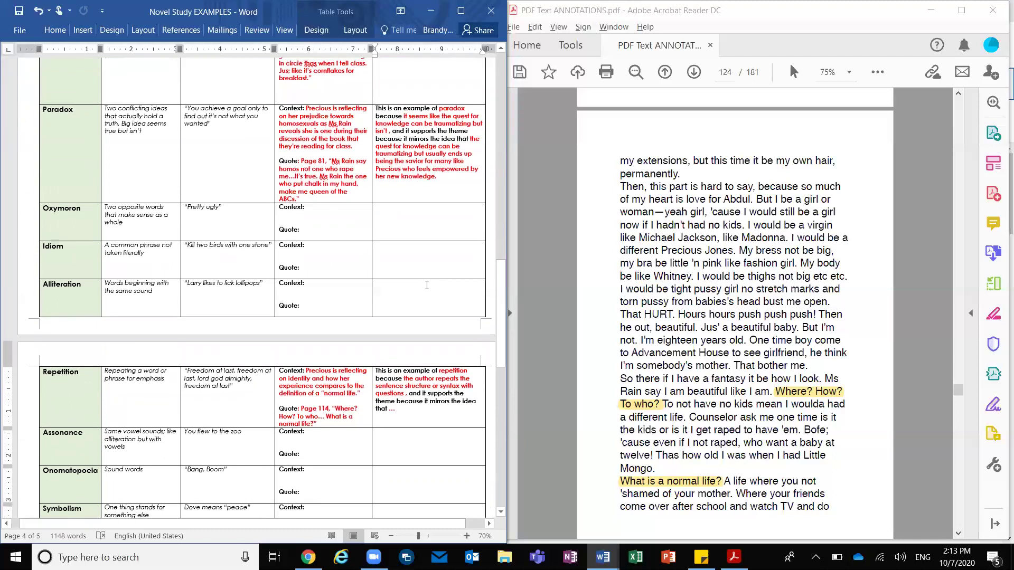
{"action": "scroll", "coordinate": [426, 285], "scroll_direction": "up", "scroll_amount": 4}
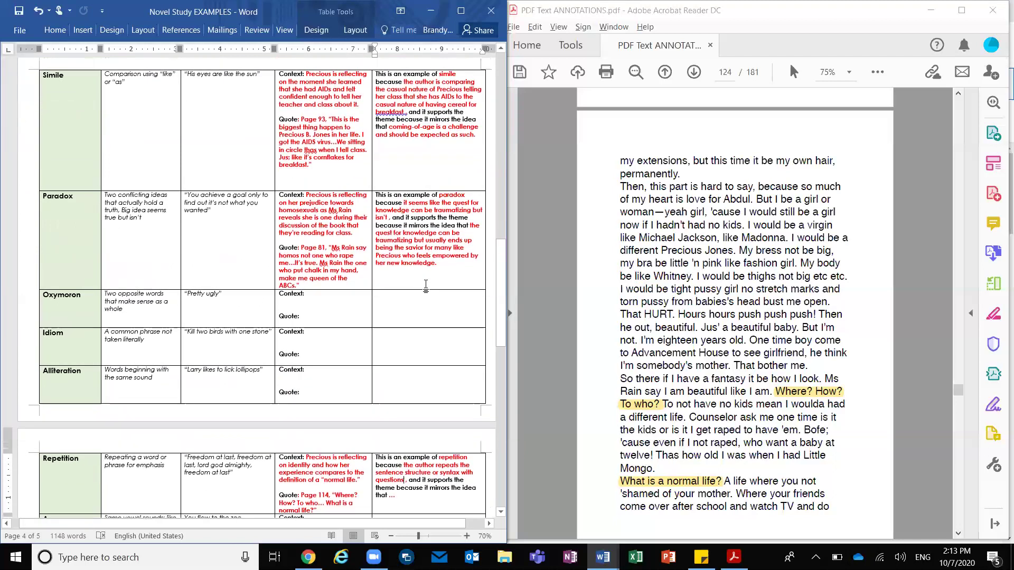
{"action": "scroll", "coordinate": [387, 191], "scroll_direction": "up", "scroll_amount": 1}
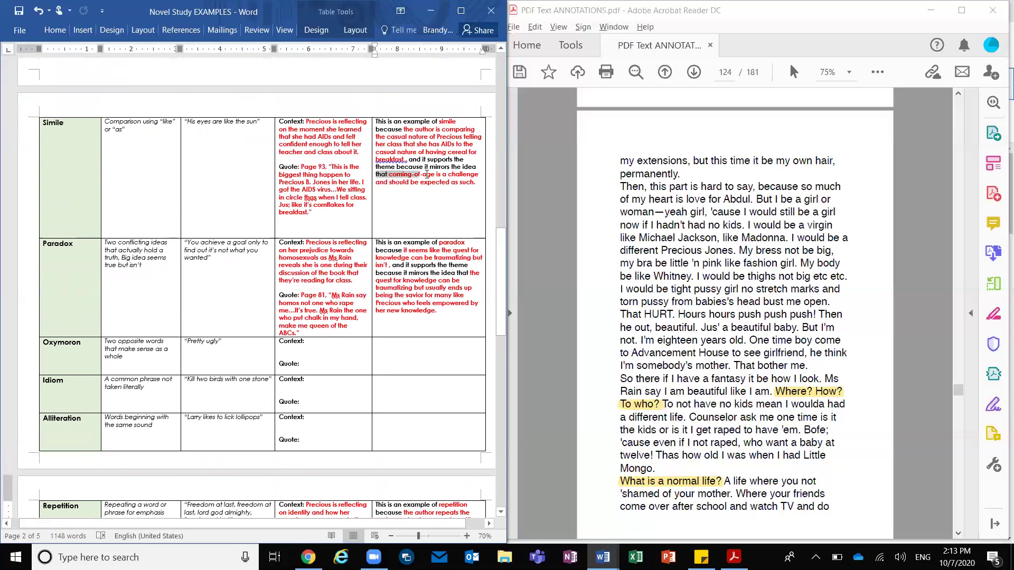
{"action": "left_click", "coordinate": [400, 176]}
{"action": "left_click_drag", "start_coordinate": [394, 176], "coordinate": [474, 182]}
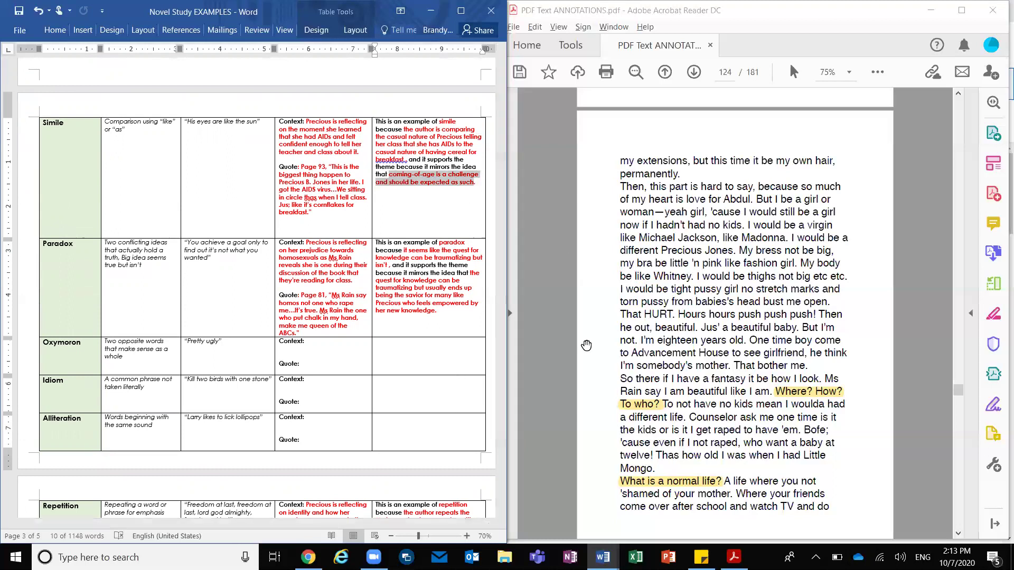
Step: Replace the Repetition row's remaining ellipsis with "coming-of-age doesn't fit the expectation of “normal”"
{"action": "scroll", "coordinate": [529, 452], "scroll_direction": "down", "scroll_amount": 1}
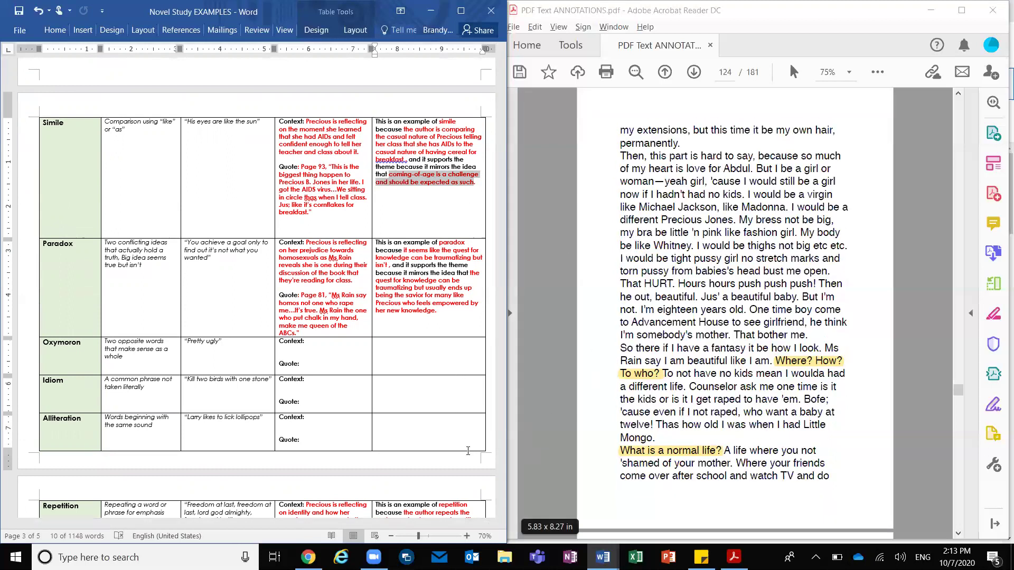
{"action": "scroll", "coordinate": [405, 461], "scroll_direction": "down", "scroll_amount": 3}
{"action": "scroll", "coordinate": [405, 460], "scroll_direction": "down", "scroll_amount": 3}
{"action": "scroll", "coordinate": [404, 460], "scroll_direction": "down", "scroll_amount": 1}
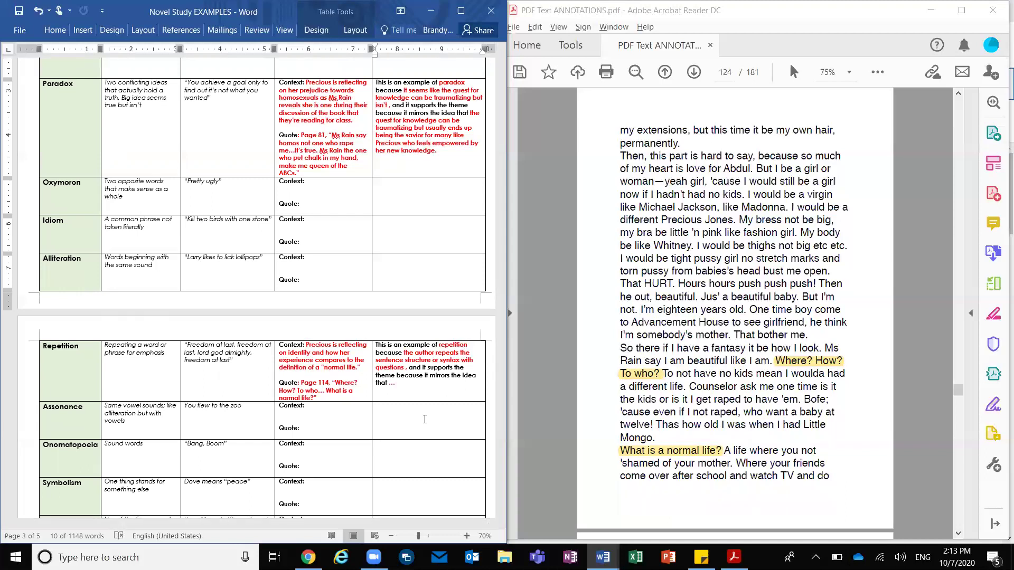
{"action": "double_click", "coordinate": [392, 385]}
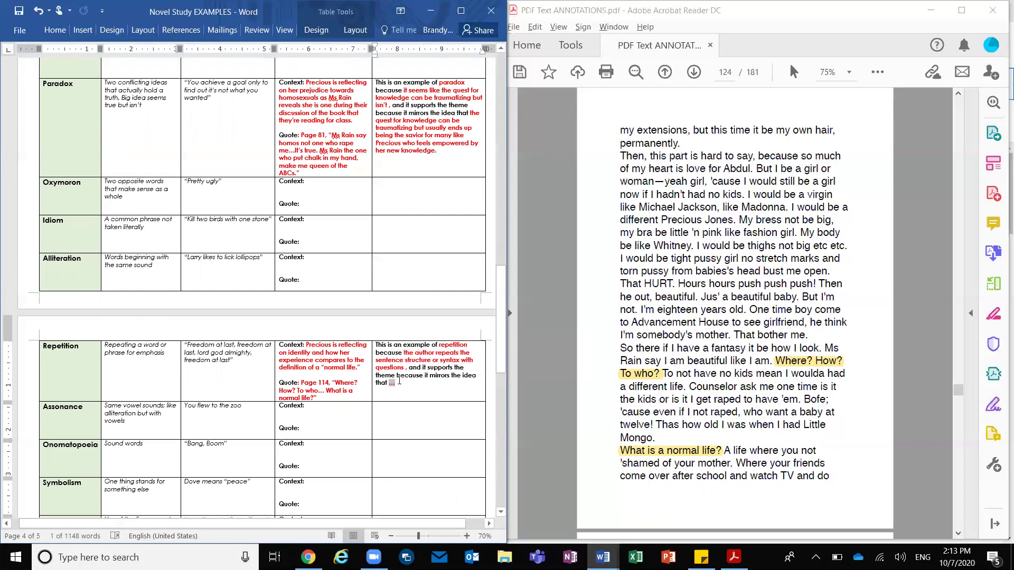
{"action": "type", "text": "coming-of-age"}
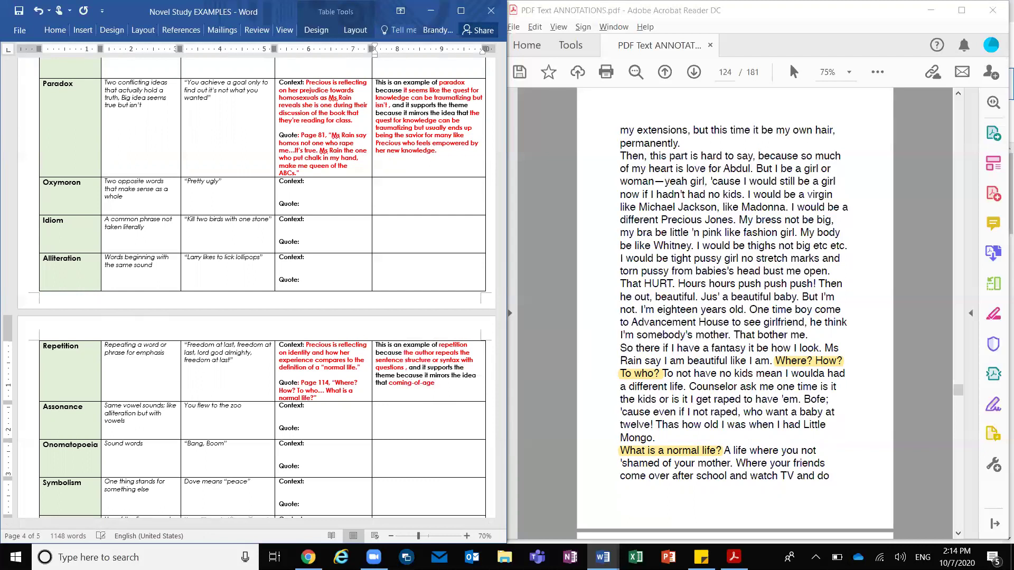
{"action": "type", "text": " doesn"}
{"action": "type", "text": "'t fit "}
{"action": "type", "text": "the expec"}
{"action": "type", "text": "tation of "}
{"action": "type", "text": "“"}
{"action": "type", "text": "norm"}
{"action": "type", "text": "al”"}
Step: Extend the Repetition theme connection with "since it will always be a challenge for people to identify who they are and overcome"
{"action": "type", "text": " s"}
{"action": "type", "text": "ince it will always be c"}
{"action": "type", "text": " a cha"}
{"action": "type", "text": "llenge for"}
{"action": "type", "text": " people"}
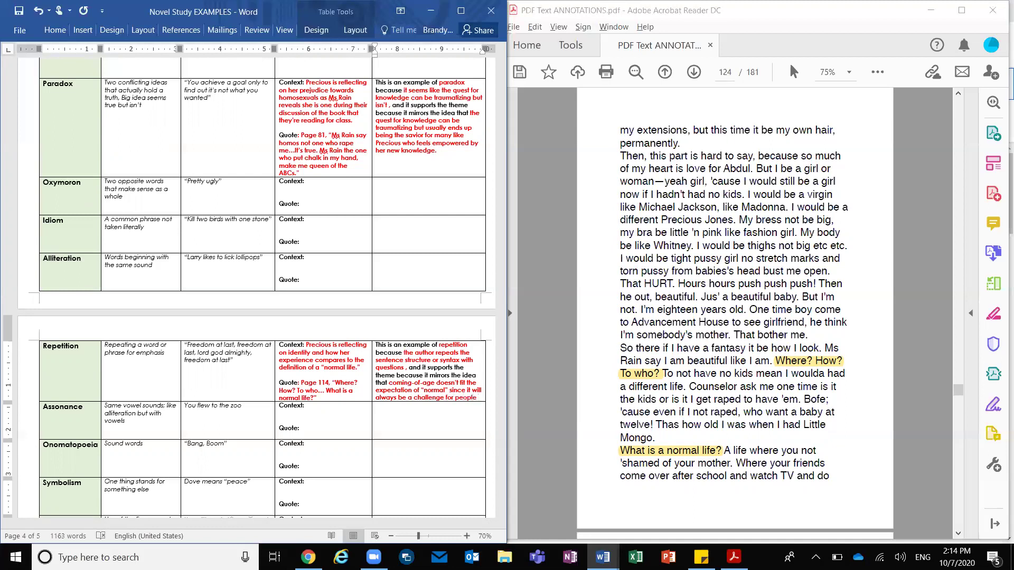
{"action": "type", "text": " to"}
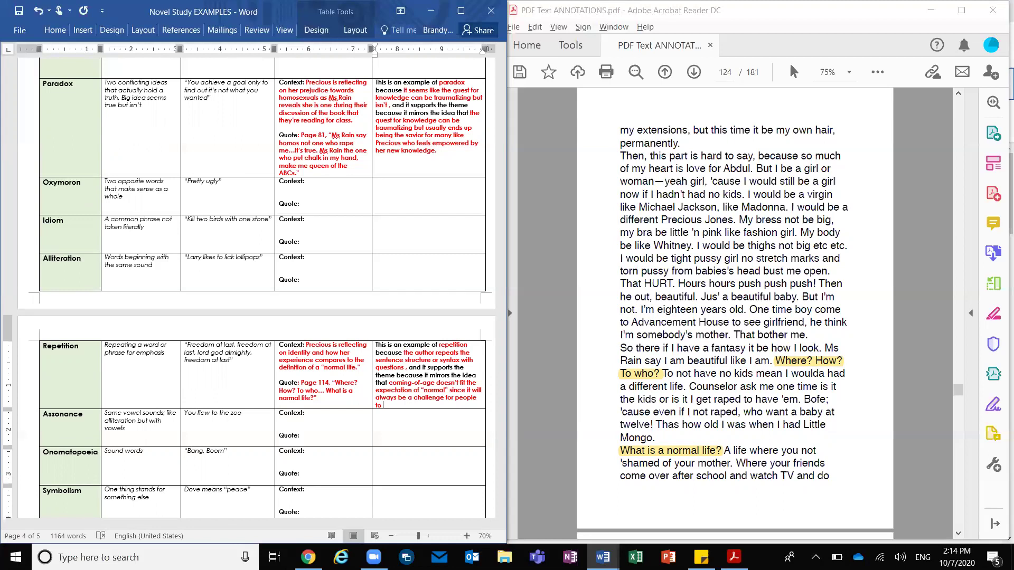
{"action": "type", "text": " identify who they are and overcome "}
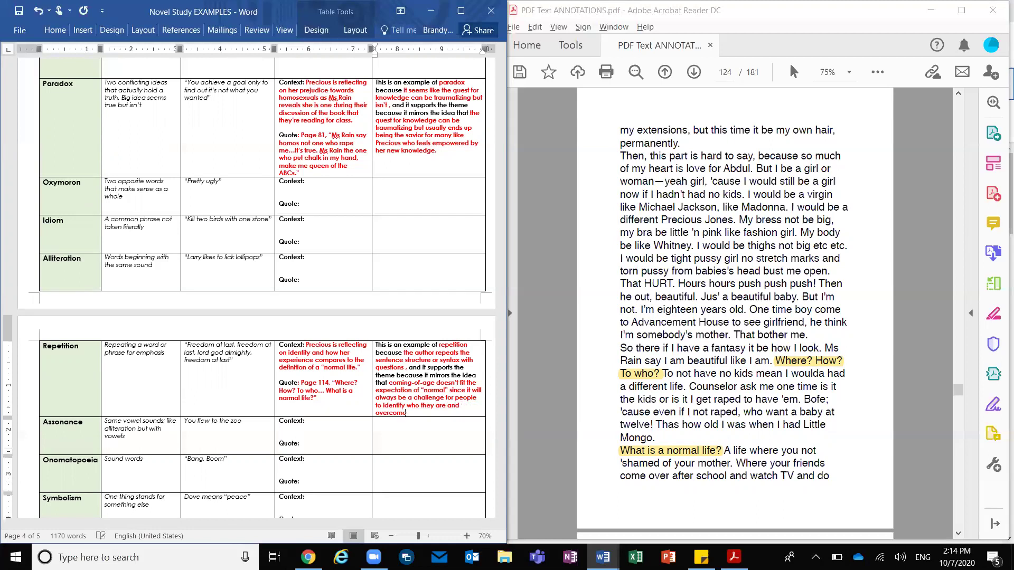
Step: End the Repetition theme connection with "obstacles as seen by Precious who questions everything about her life" and review the finished wording
{"action": "type", "text": "obtacles"}
{"action": "key", "text": "BackSpace"}
{"action": "key", "text": "BackSpace"}
{"action": "key", "text": "BackSpace"}
{"action": "key", "text": "BackSpace"}
{"action": "key", "text": "BackSpace"}
{"action": "key", "text": "BackSpace"}
{"action": "type", "text": "stacles"}
{"action": "key", "text": "BackSpace"}
{"action": "key", "text": "BackSpace"}
{"action": "key", "text": "BackSpace"}
{"action": "type", "text": "les as seen by Precio"}
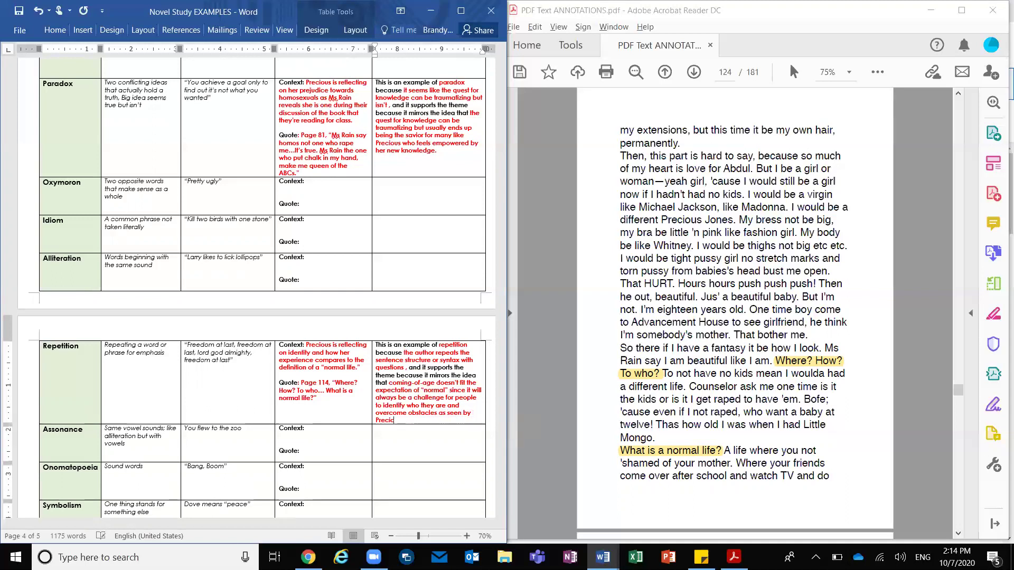
{"action": "type", "text": "us who questions"}
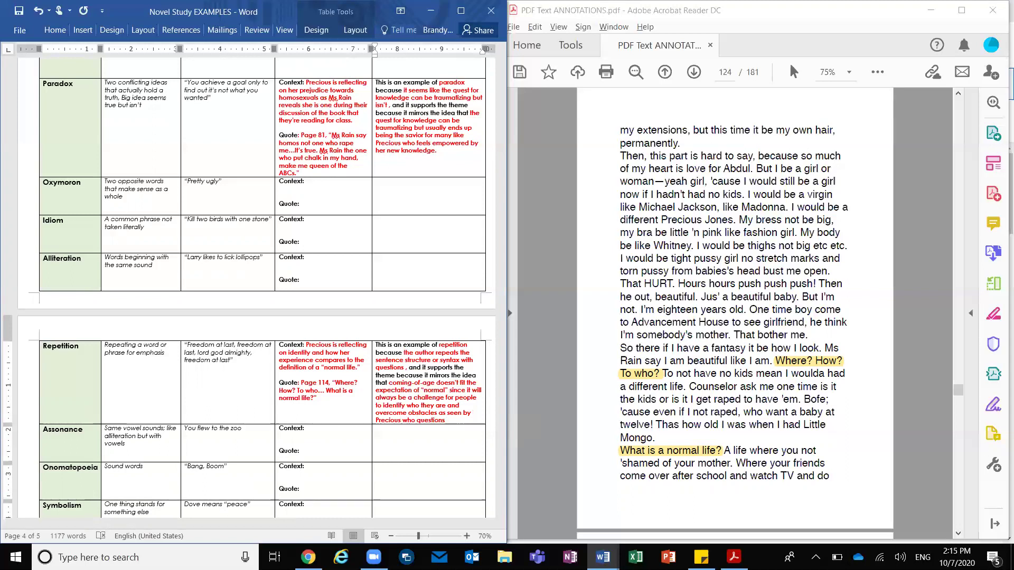
{"action": "type", "text": " everything ab"}
{"action": "type", "text": "out "}
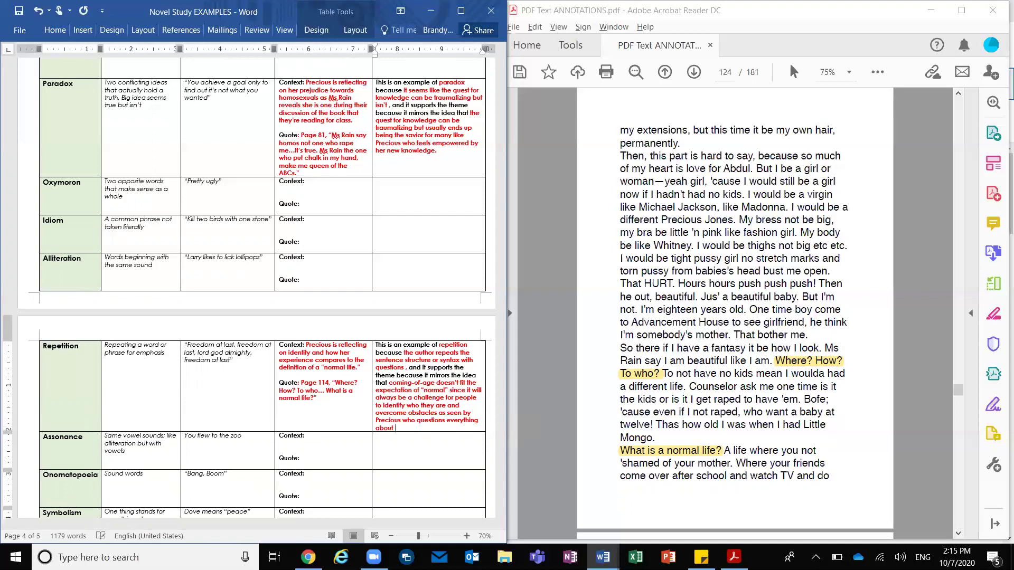
{"action": "type", "text": "her life"}
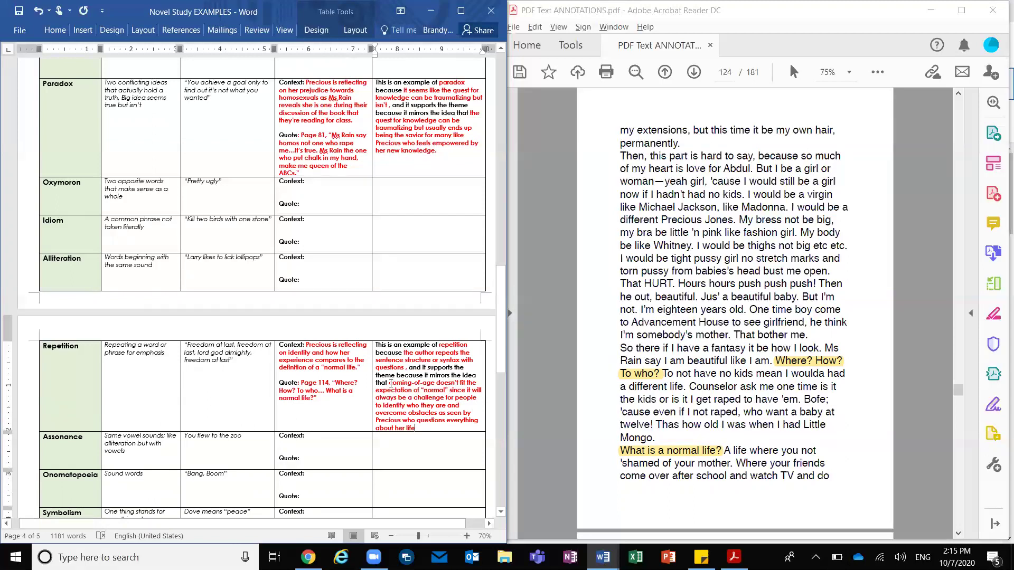
{"action": "left_click_drag", "start_coordinate": [391, 384], "coordinate": [437, 413]}
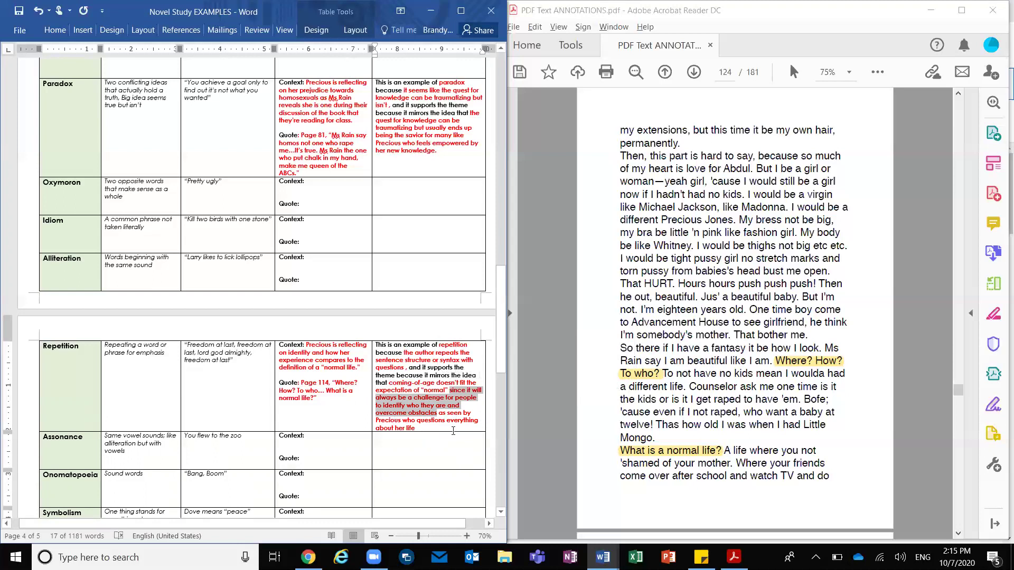
{"action": "left_click_drag", "start_coordinate": [439, 415], "coordinate": [459, 429]}
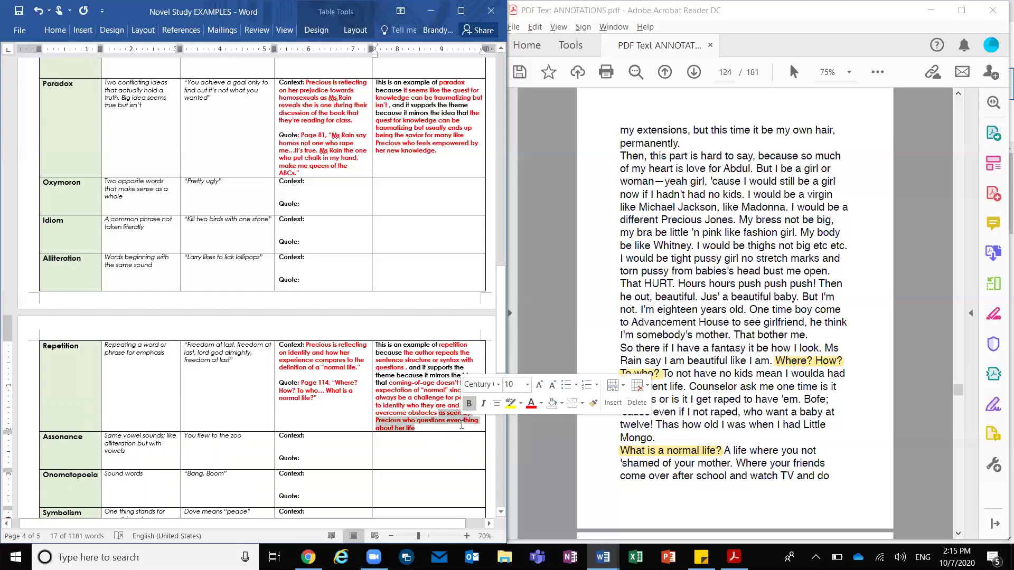